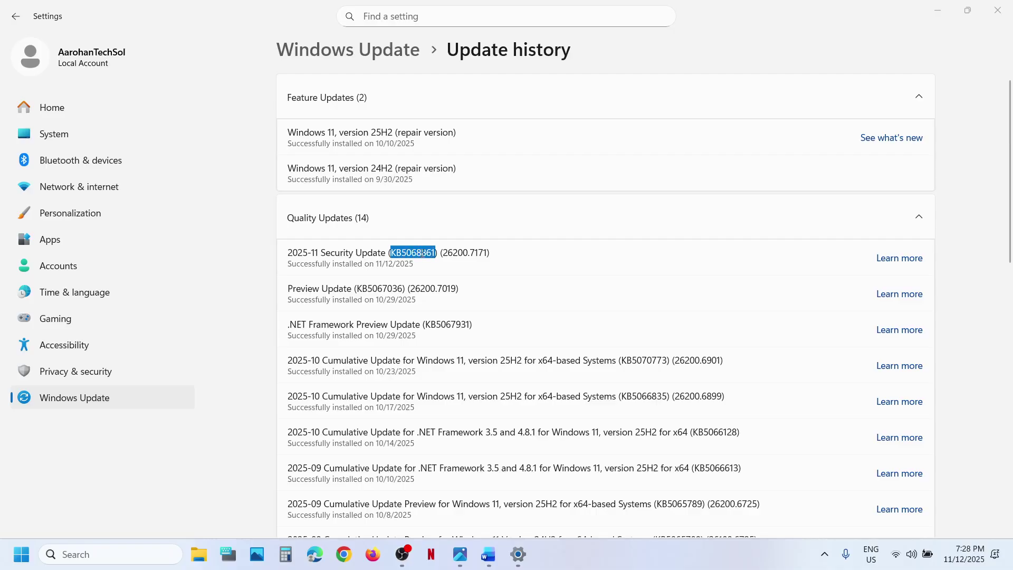
# Highlight the download error code 0x80240069 in the Word notes
pyautogui.click(488, 554)
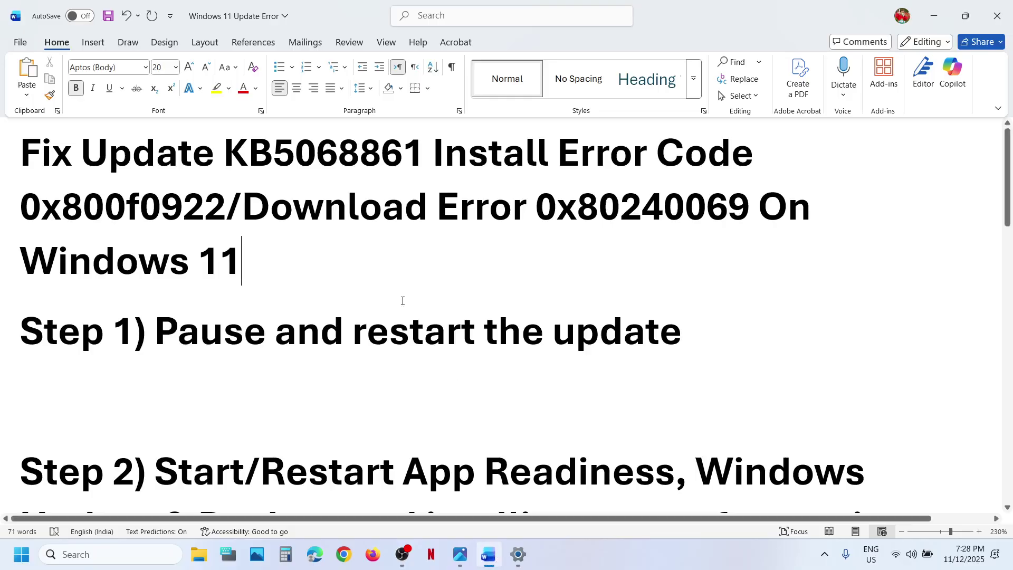
pyautogui.moveTo(542, 208); pyautogui.dragTo(225, 210)
pyautogui.click(74, 199)
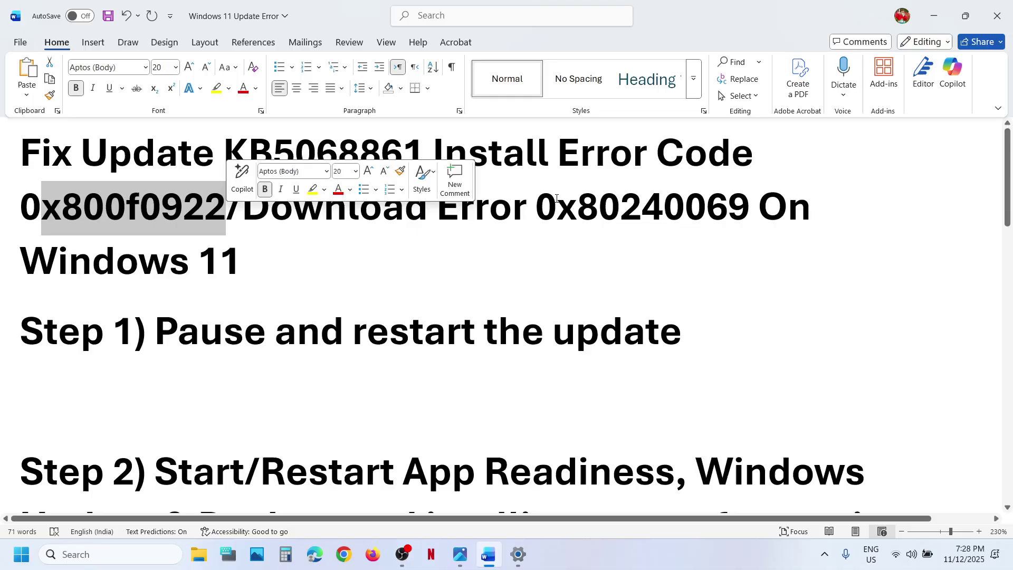
pyautogui.moveTo(556, 198); pyautogui.dragTo(729, 209)
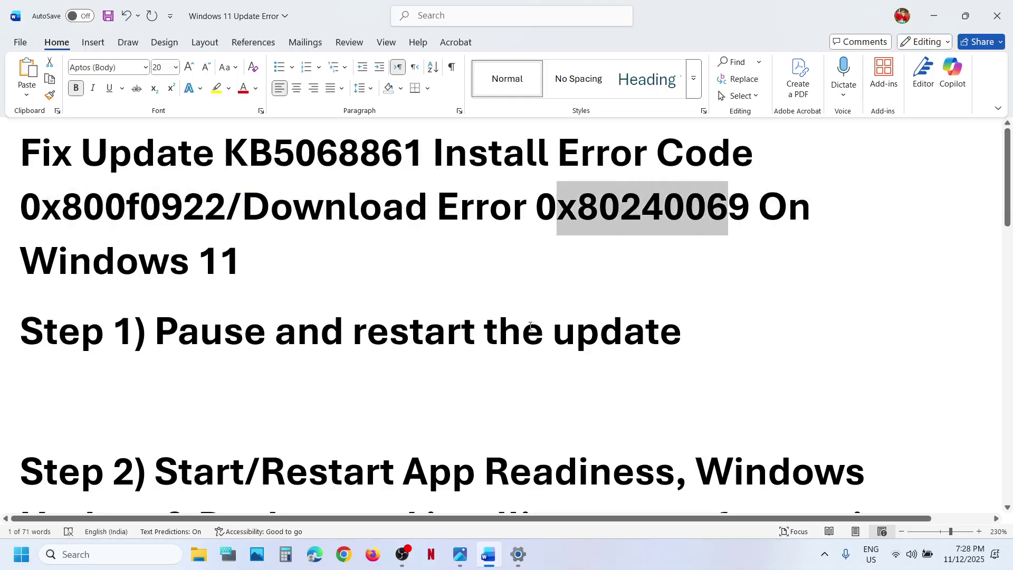
# Pause Windows Update for one week, then resume it to trigger a fresh check
pyautogui.hotkey('alt', 'Tab')
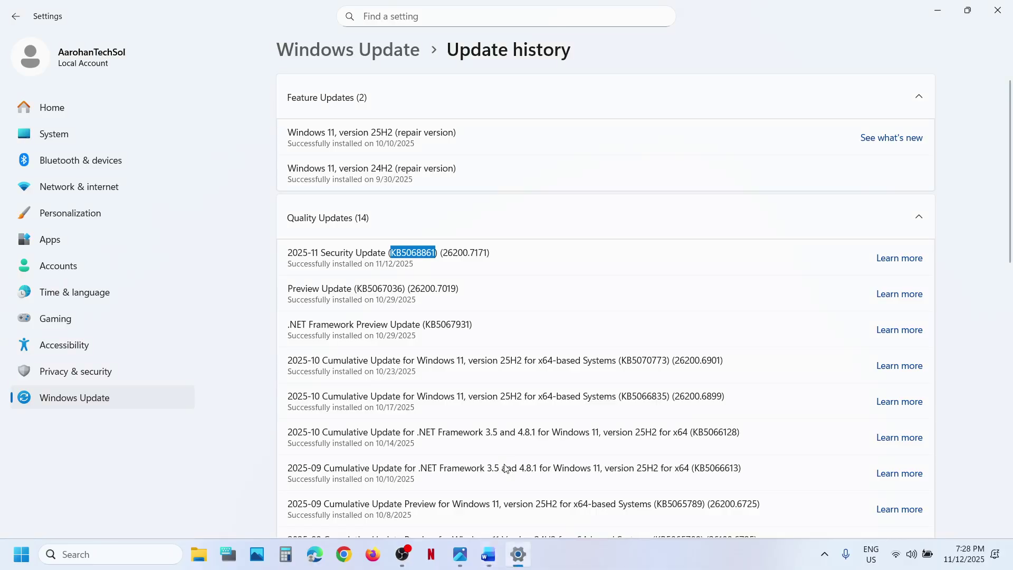
pyautogui.click(91, 402)
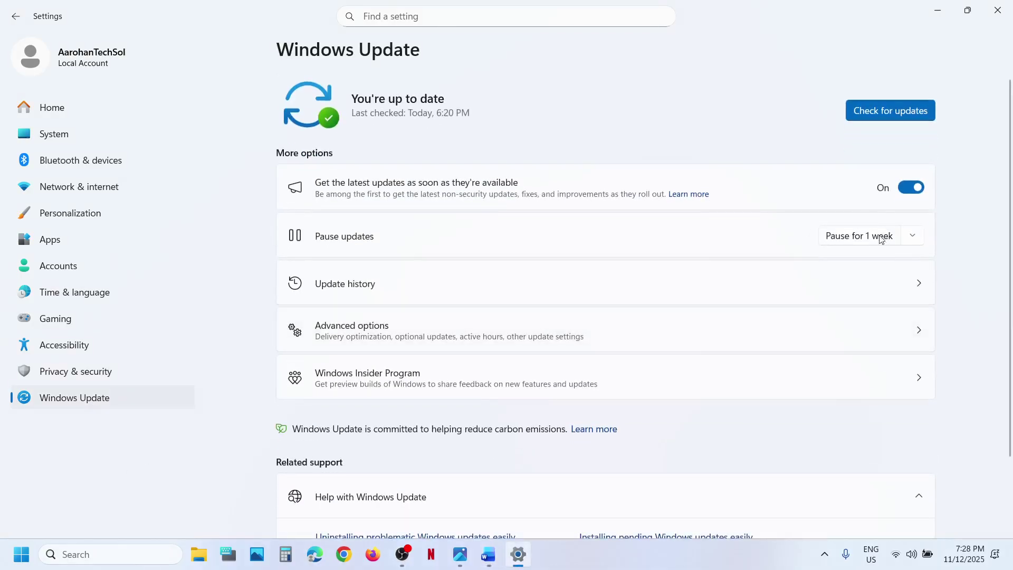
pyautogui.click(839, 237)
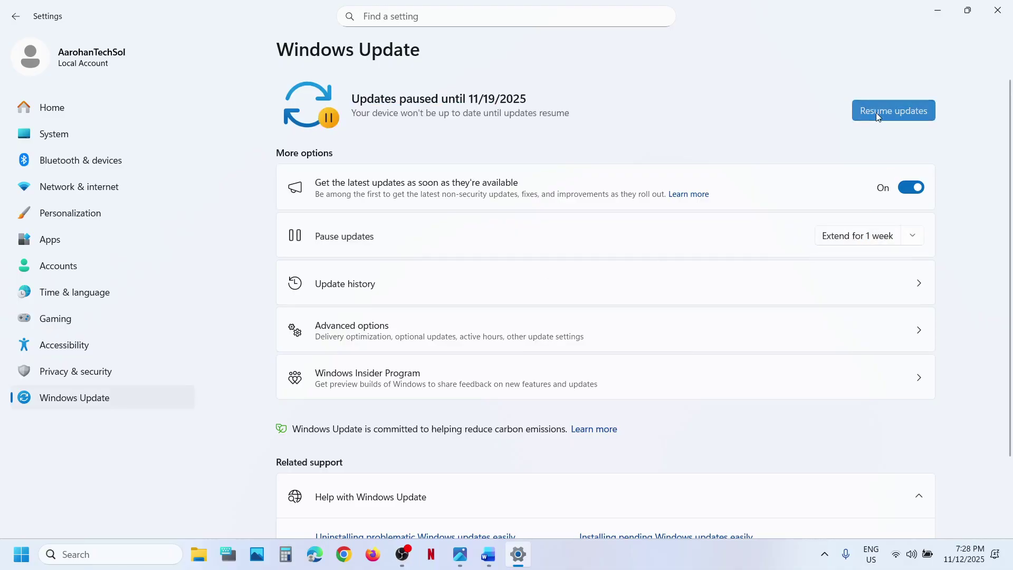
pyautogui.click(878, 116)
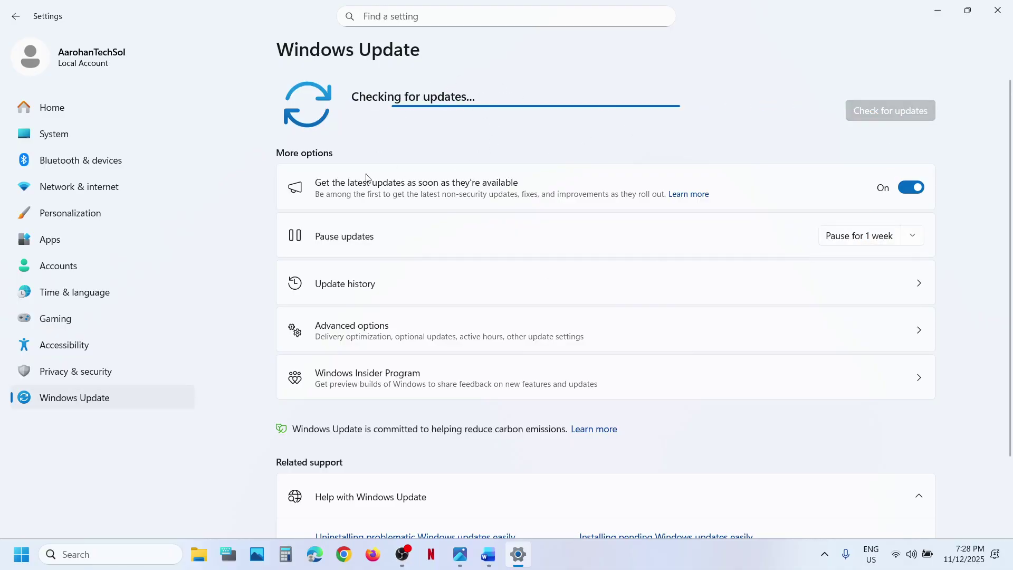
pyautogui.click(488, 554)
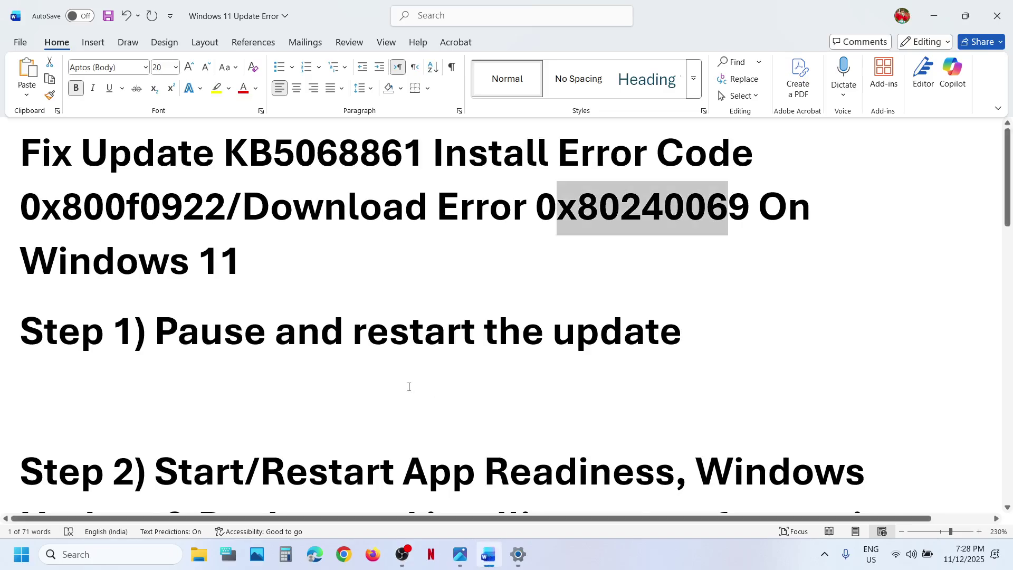
# Launch the Services app from Windows search
pyautogui.scroll(-5, 409, 386)
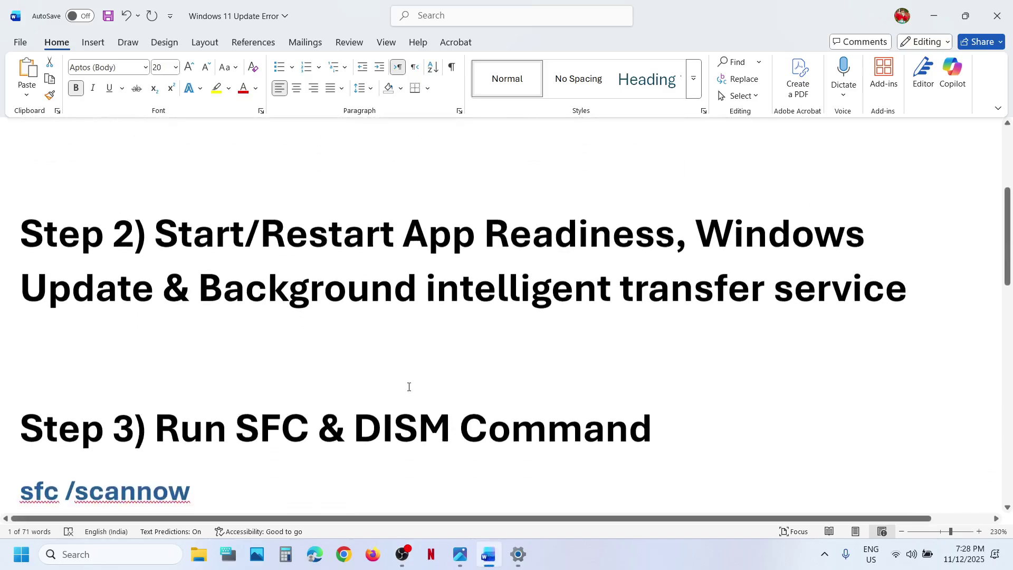
pyautogui.click(125, 553)
pyautogui.write('services')
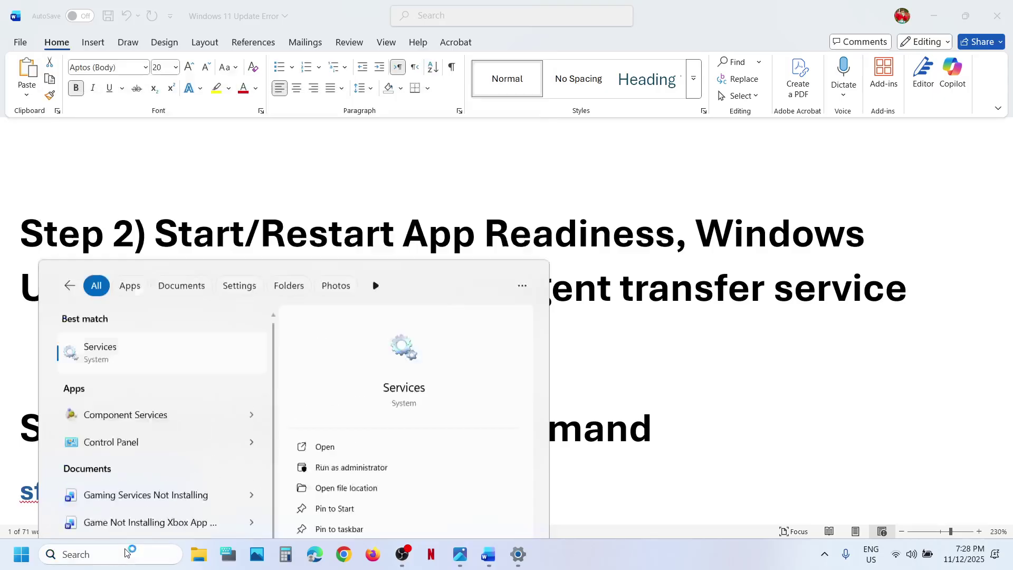
pyautogui.press('Return')
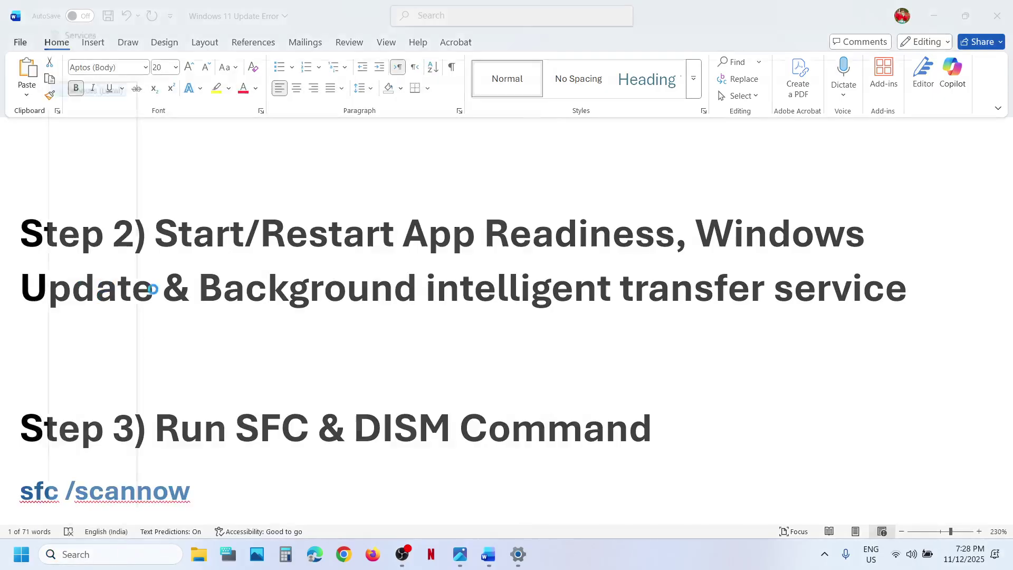
# Set App Readiness startup type to Automatic, start it, then restart it
pyautogui.click(244, 168)
pyautogui.doubleClick(244, 168)
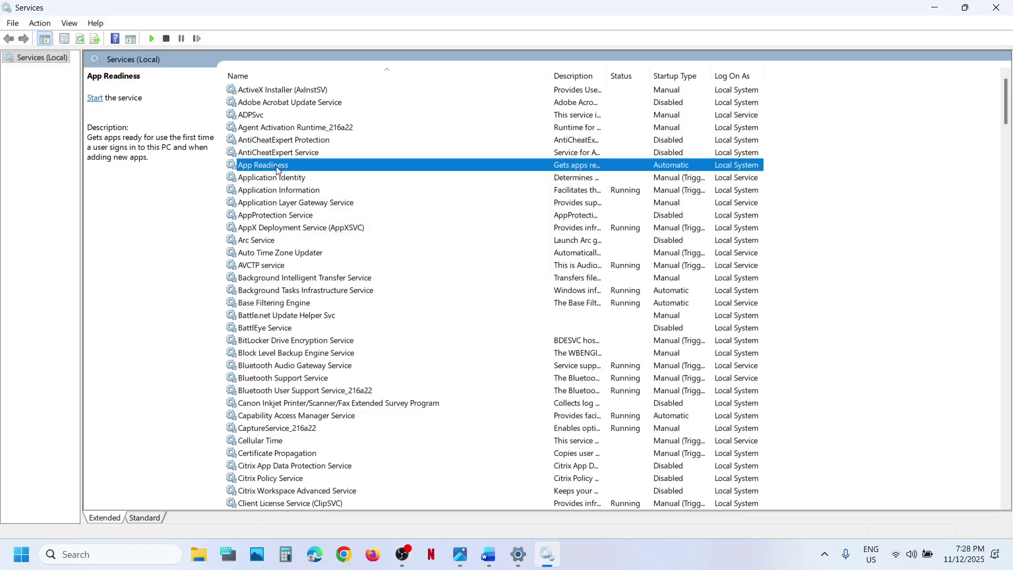
pyautogui.click(467, 261)
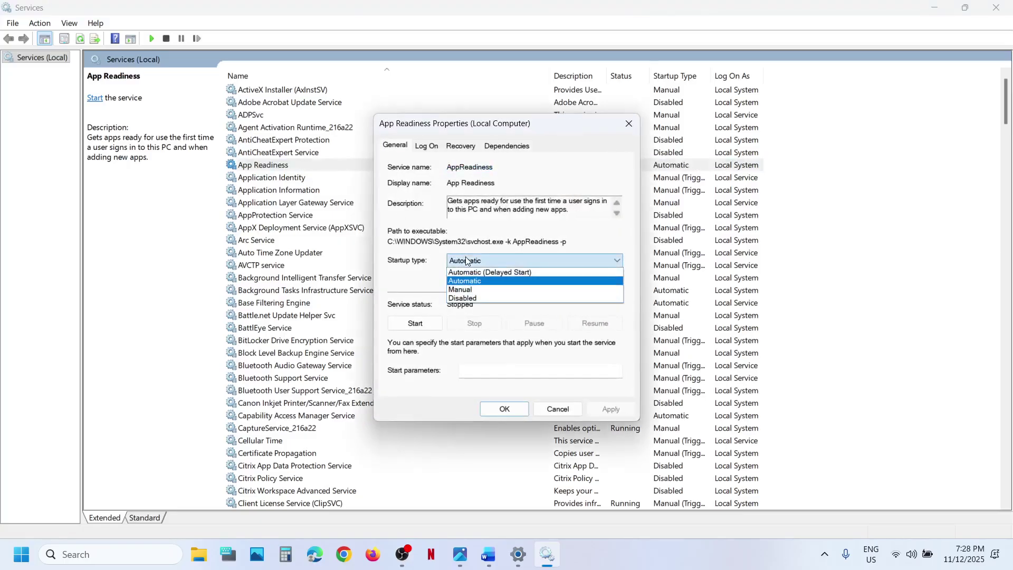
pyautogui.click(471, 283)
pyautogui.click(611, 409)
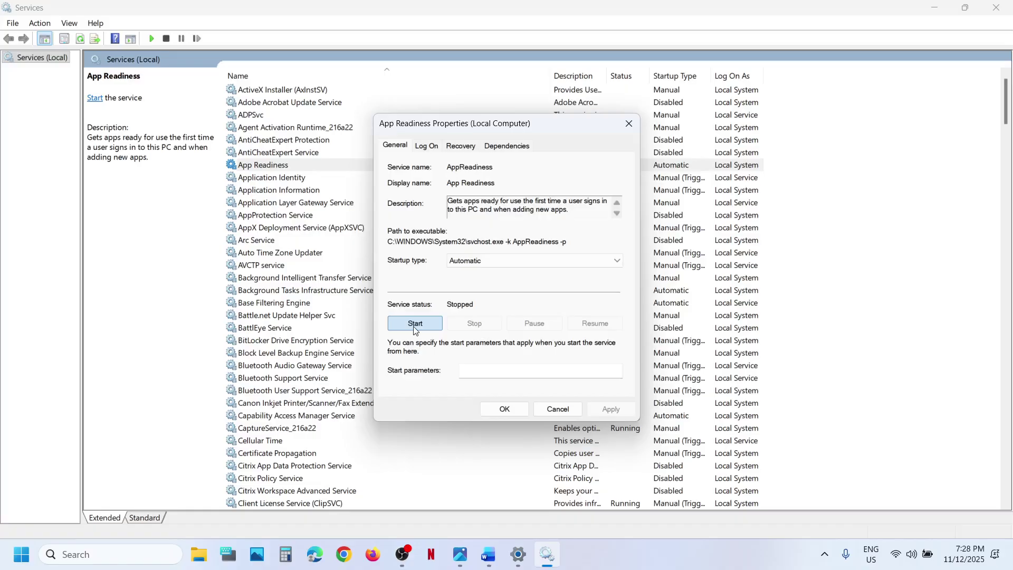
pyautogui.click(414, 324)
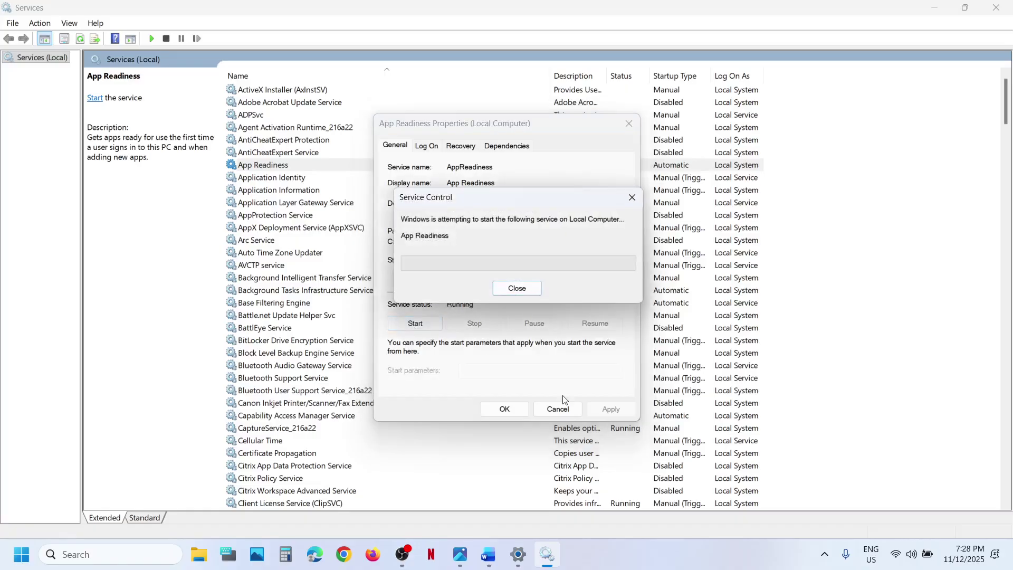
pyautogui.click(504, 409)
pyautogui.rightClick(269, 160)
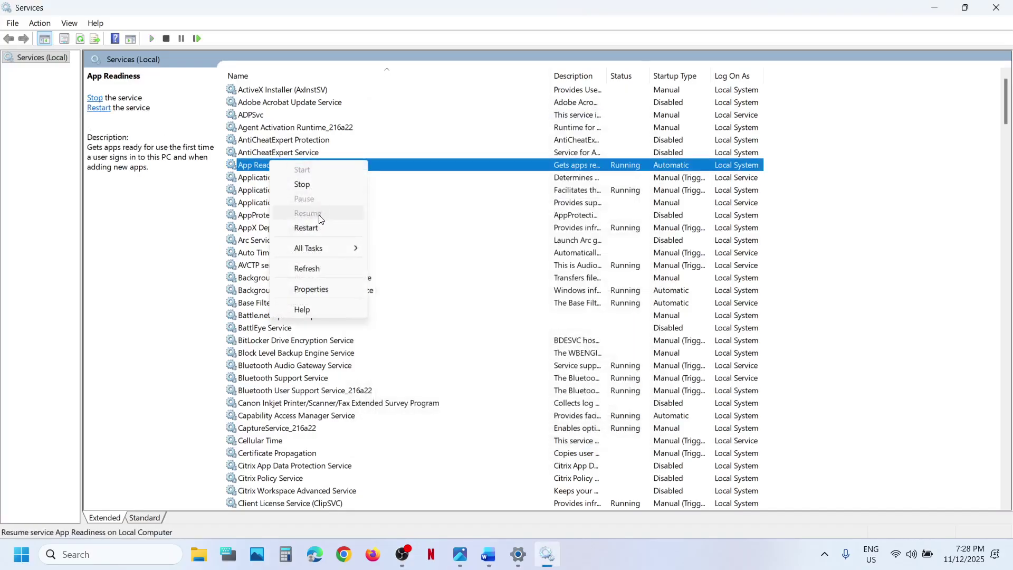
pyautogui.click(314, 227)
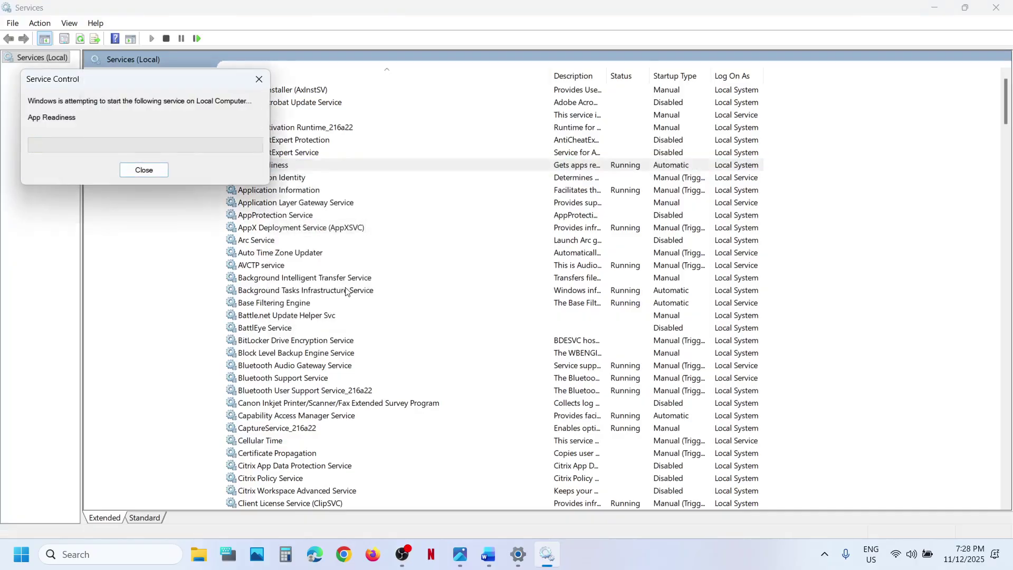
# Set the Windows Update service's startup type to Automatic and apply it
pyautogui.click(329, 341)
pyautogui.press('w')
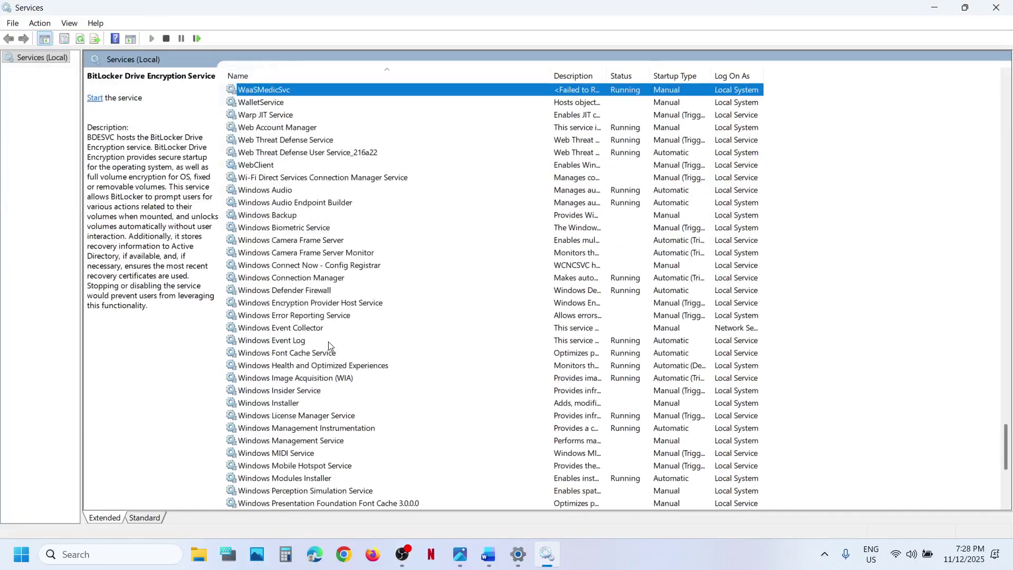
pyautogui.scroll(-7, 330, 346)
pyautogui.doubleClick(295, 329)
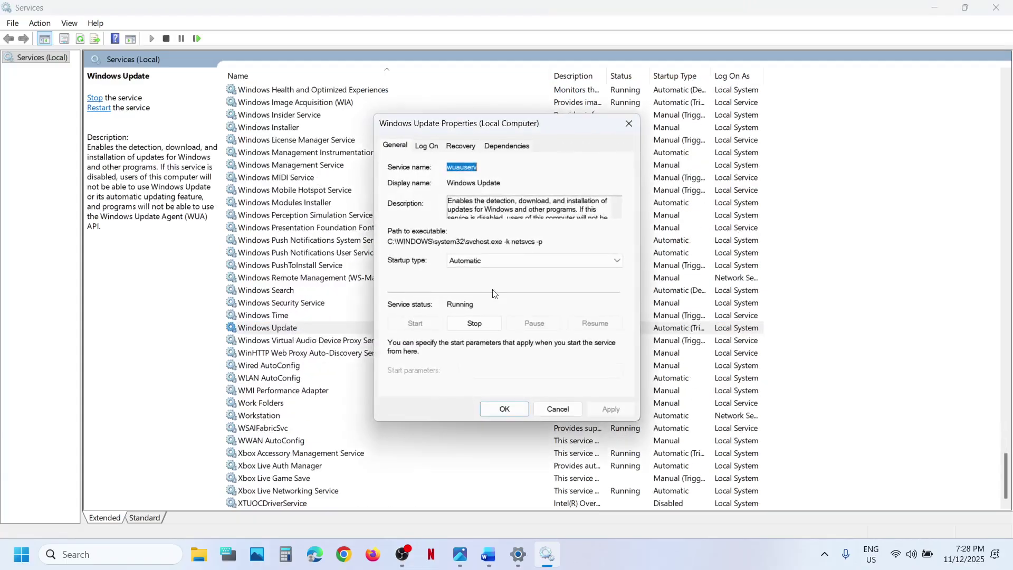
pyautogui.click(502, 263)
pyautogui.click(481, 280)
pyautogui.click(611, 409)
pyautogui.click(500, 409)
# Restart the Windows Update service
pyautogui.click(278, 328)
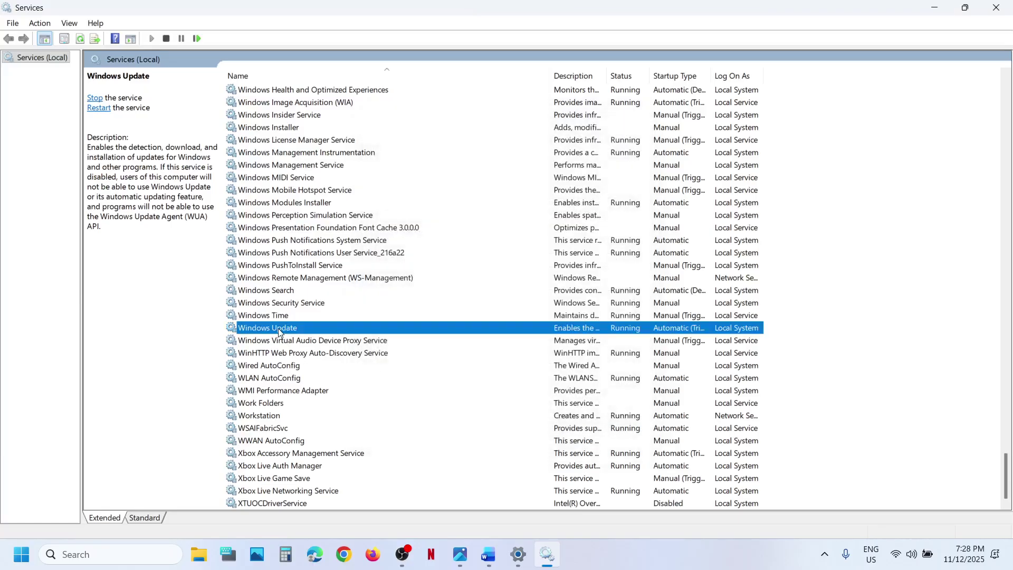
pyautogui.rightClick(277, 328)
pyautogui.click(316, 396)
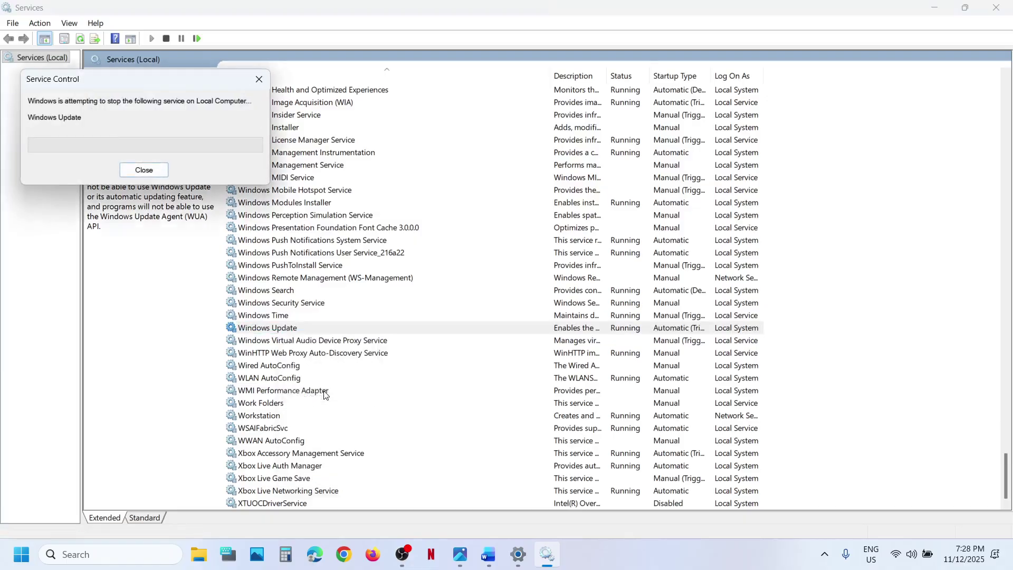
pyautogui.click(321, 244)
# Set Background Intelligent Transfer Service to Automatic, start it, and restart it
pyautogui.press('b')
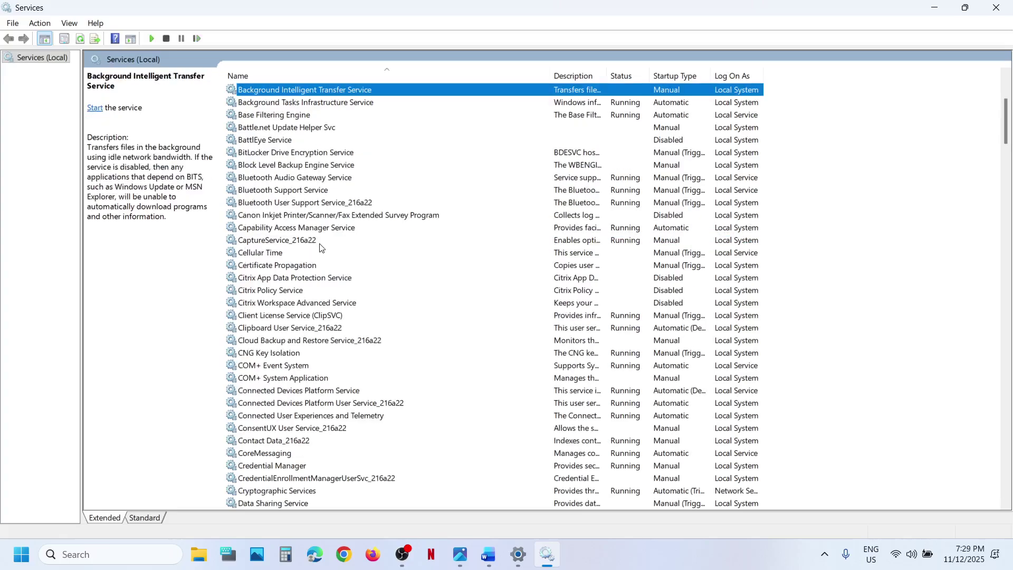
pyautogui.scroll(2, 320, 246)
pyautogui.doubleClick(351, 160)
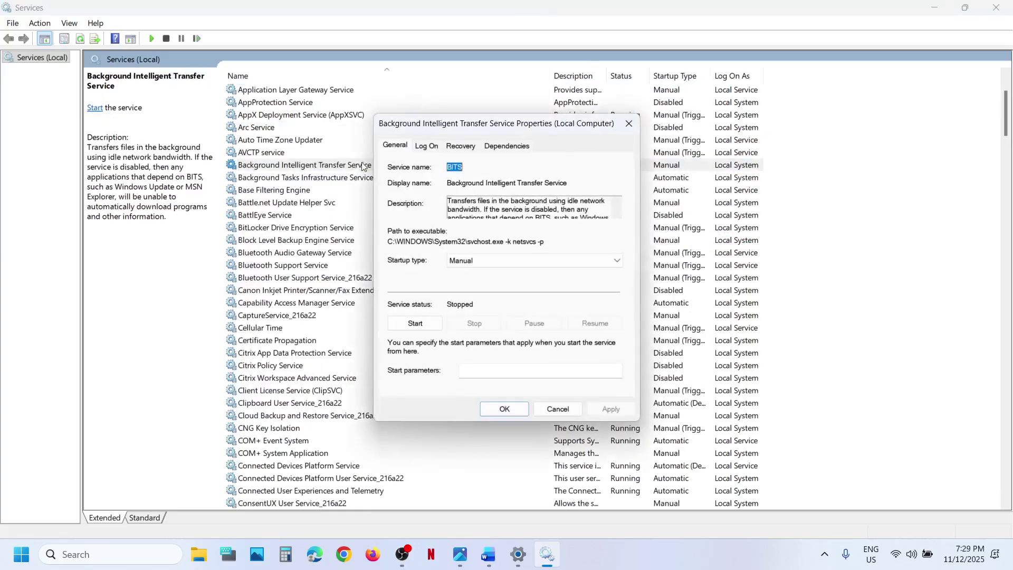
pyautogui.click(474, 261)
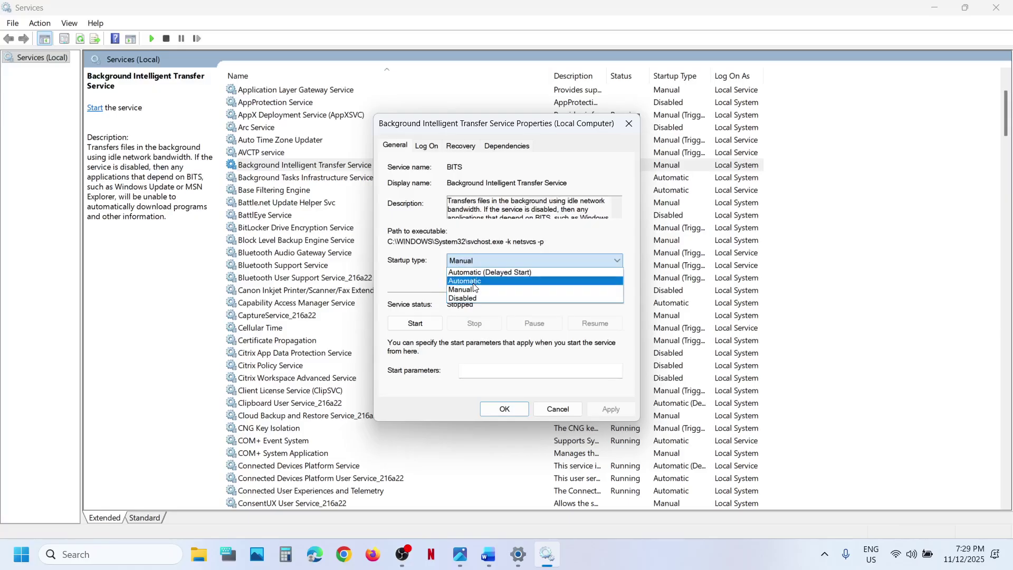
pyautogui.click(474, 281)
pyautogui.click(607, 409)
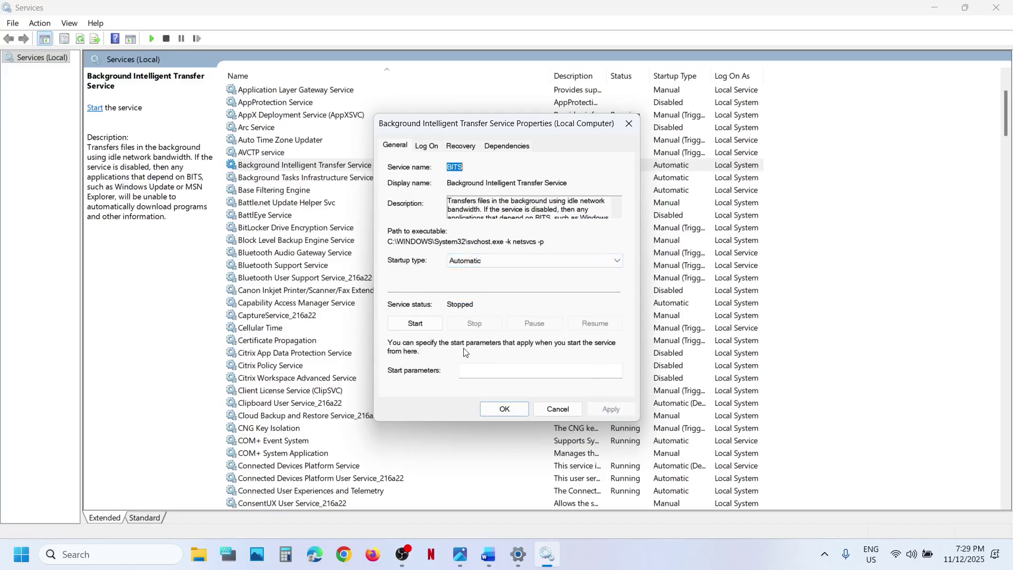
pyautogui.click(417, 324)
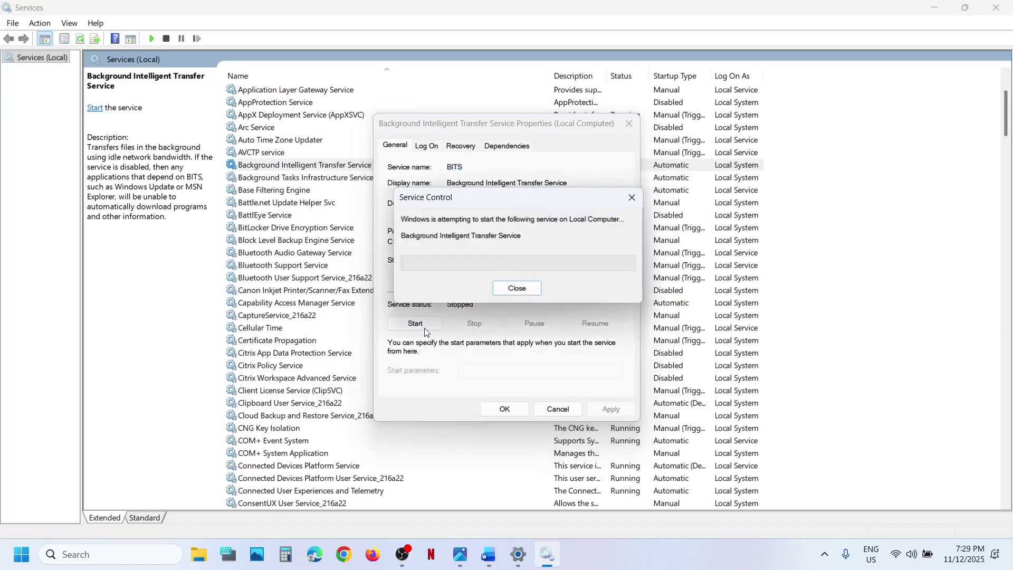
pyautogui.click(505, 410)
pyautogui.rightClick(297, 174)
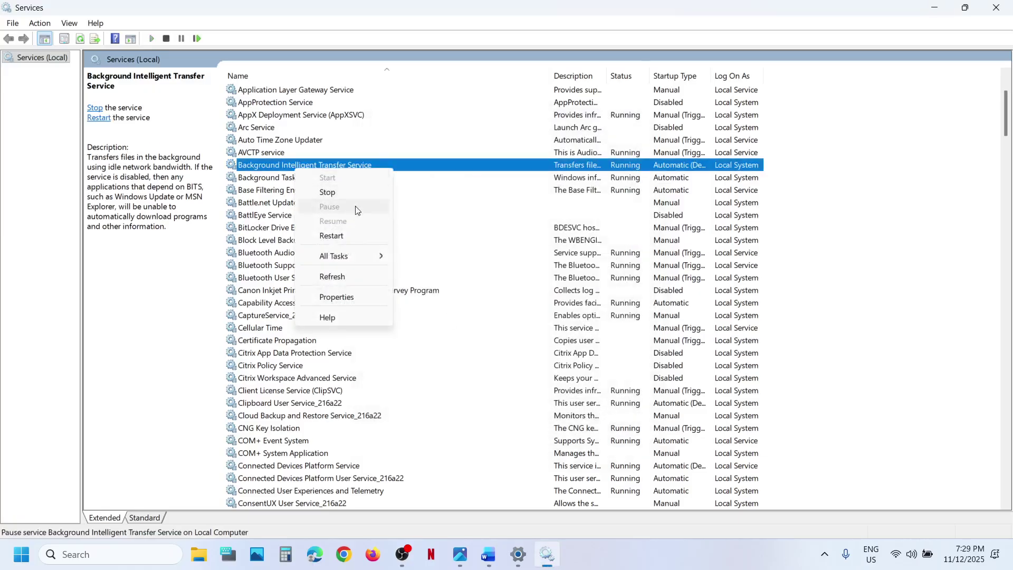
pyautogui.click(343, 236)
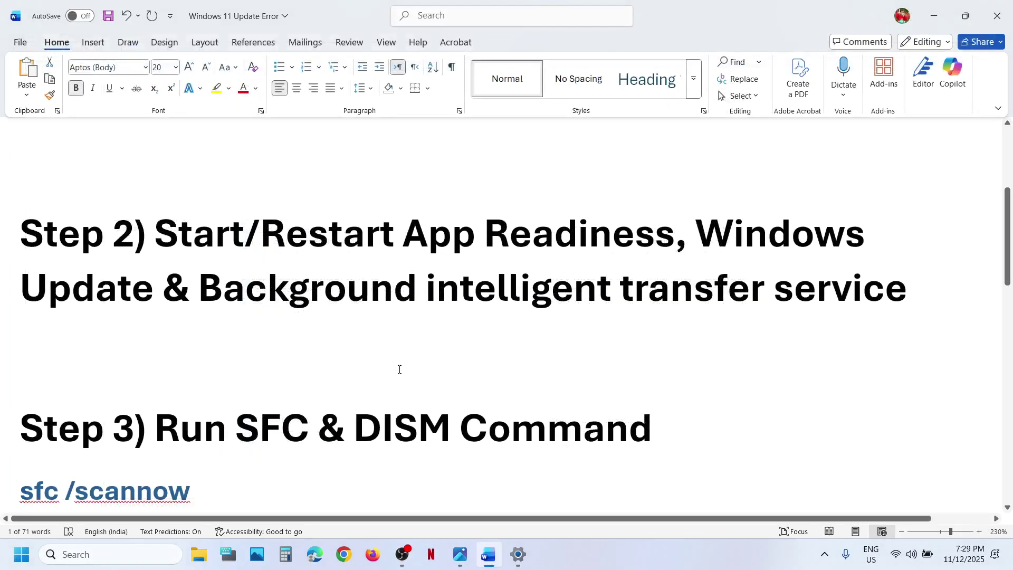
# Launch Command Prompt as administrator
pyautogui.scroll(-4, 399, 369)
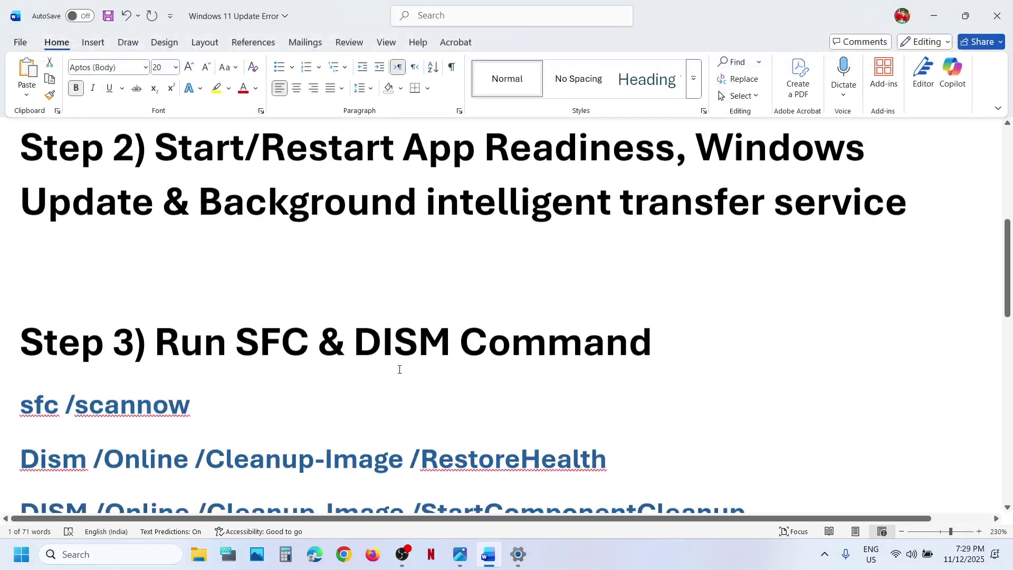
pyautogui.click(92, 555)
pyautogui.write('cmd')
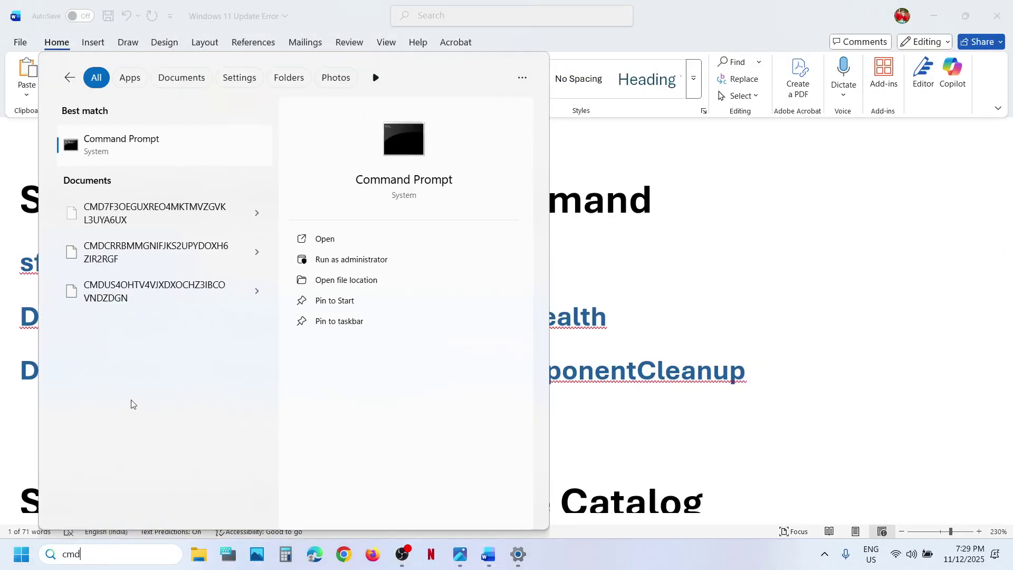
pyautogui.rightClick(133, 150)
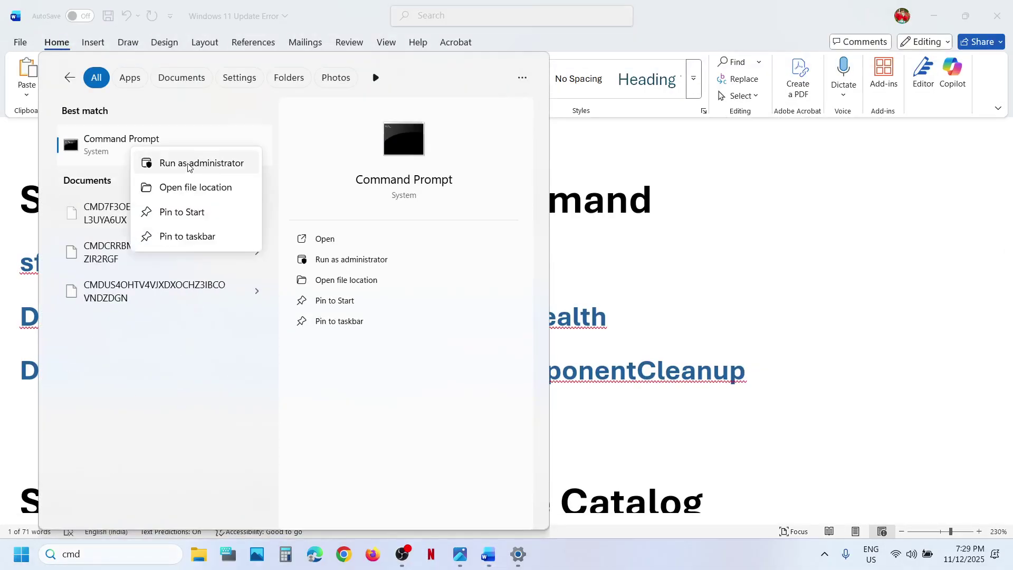
pyautogui.click(189, 167)
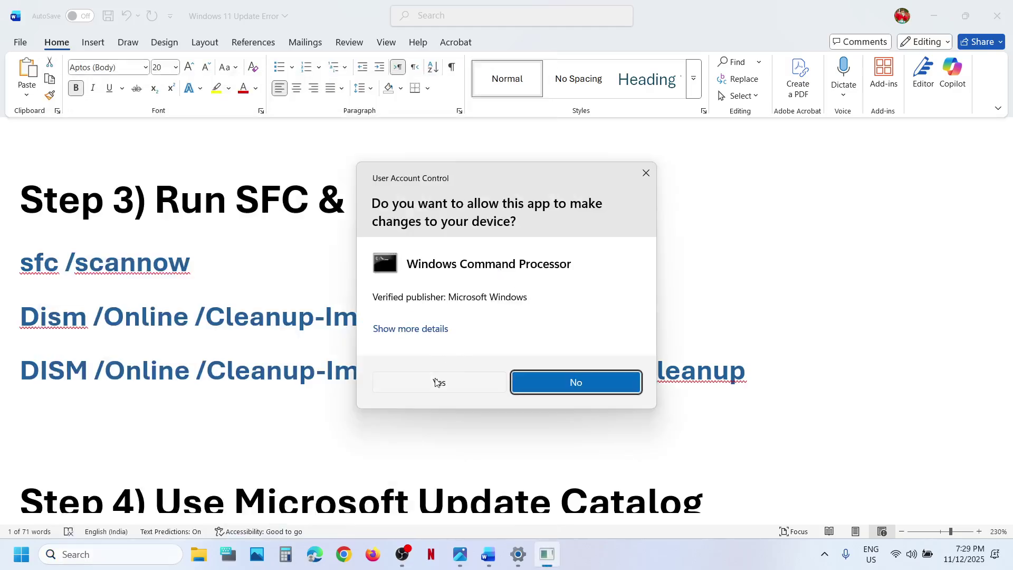
pyautogui.click(436, 378)
# Run sfc /scannow from the Word guide in the elevated prompt
pyautogui.tripleClick(61, 265)
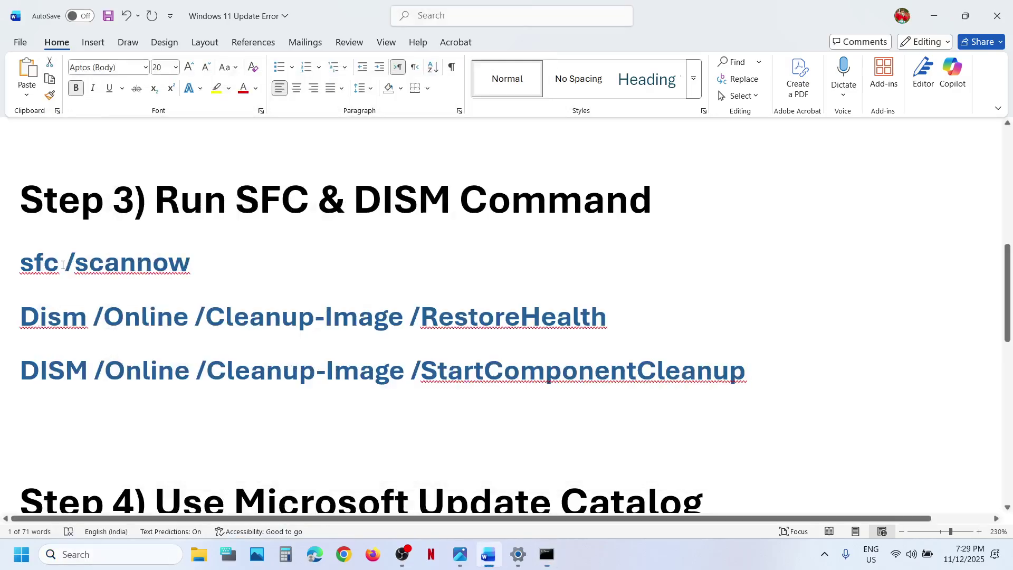
pyautogui.hotkey('alt', 'Tab')
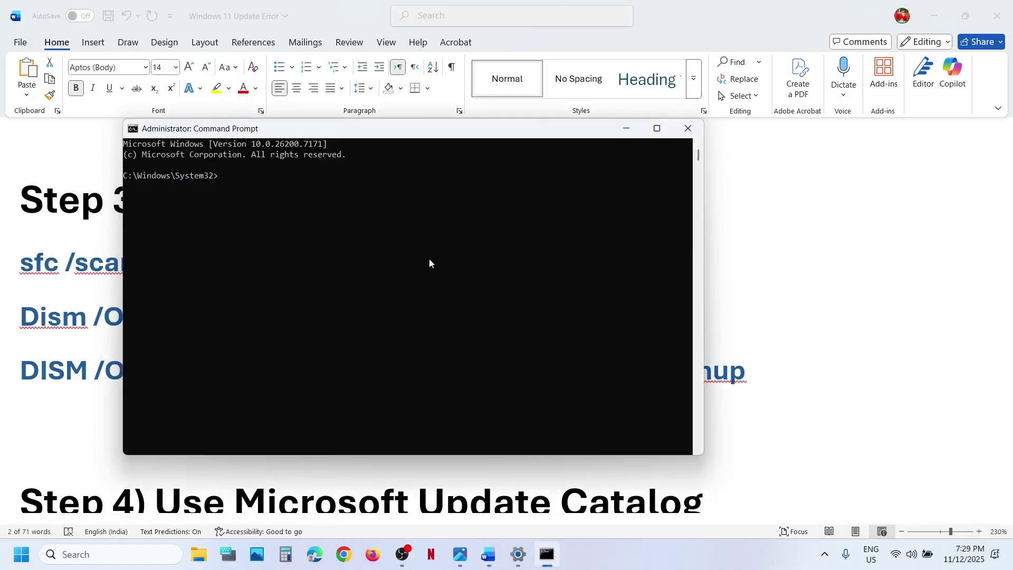
pyautogui.write('sfc /scannow')
pyautogui.press('Return')
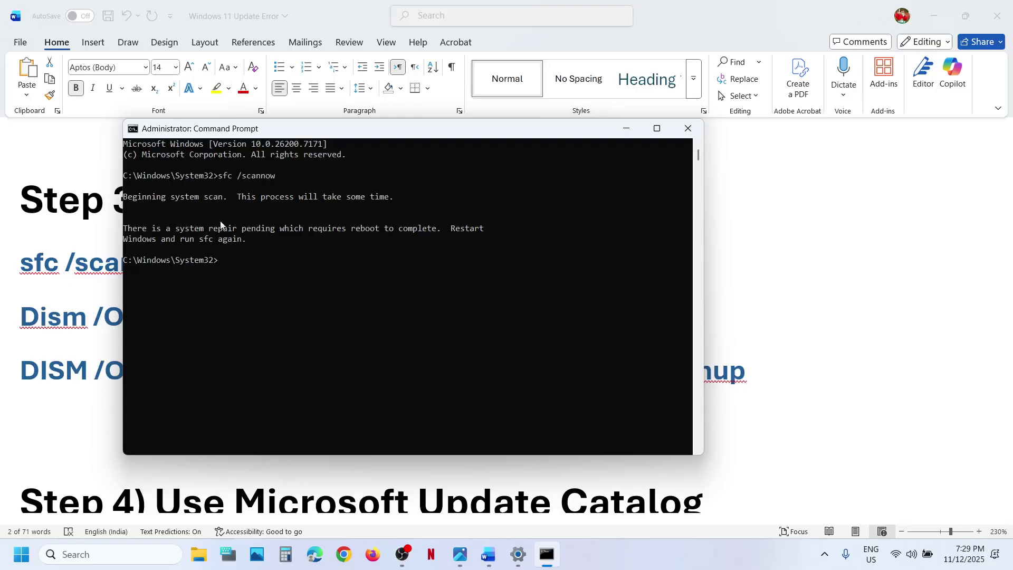
# Copy and run Dism /Online /Cleanup-Image /RestoreHealth in the Command Prompt
pyautogui.hotkey('alt', 'Tab')
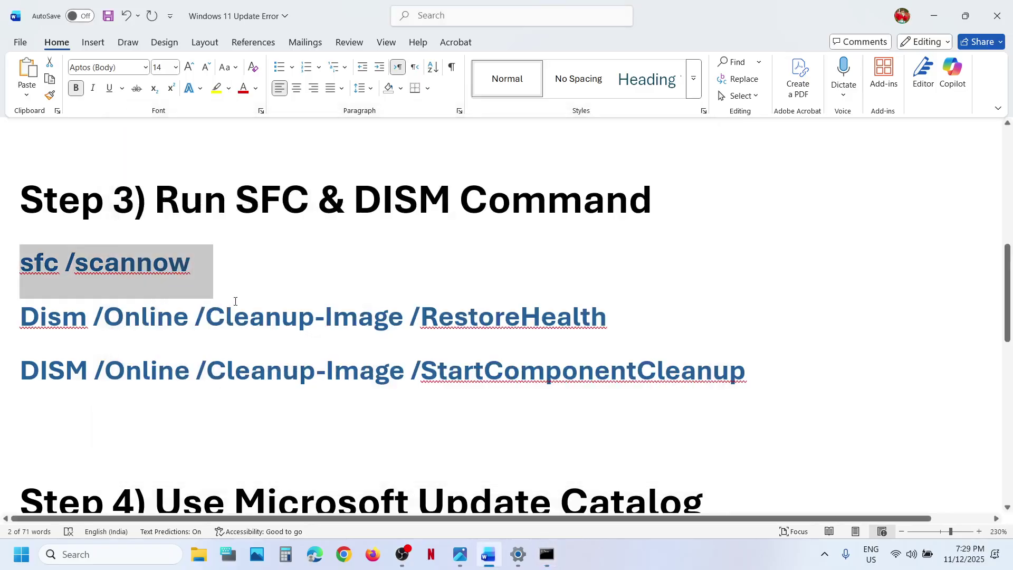
pyautogui.doubleClick(238, 316)
pyautogui.tripleClick(241, 312)
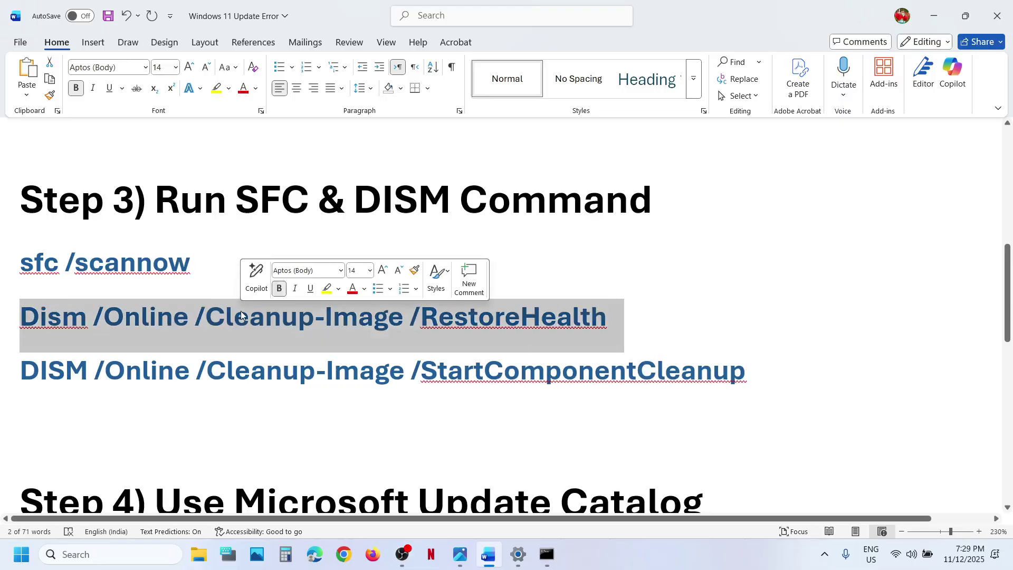
pyautogui.hotkey('ctrl', 'c')
pyautogui.hotkey('alt', 'Tab')
pyautogui.rightClick(264, 283)
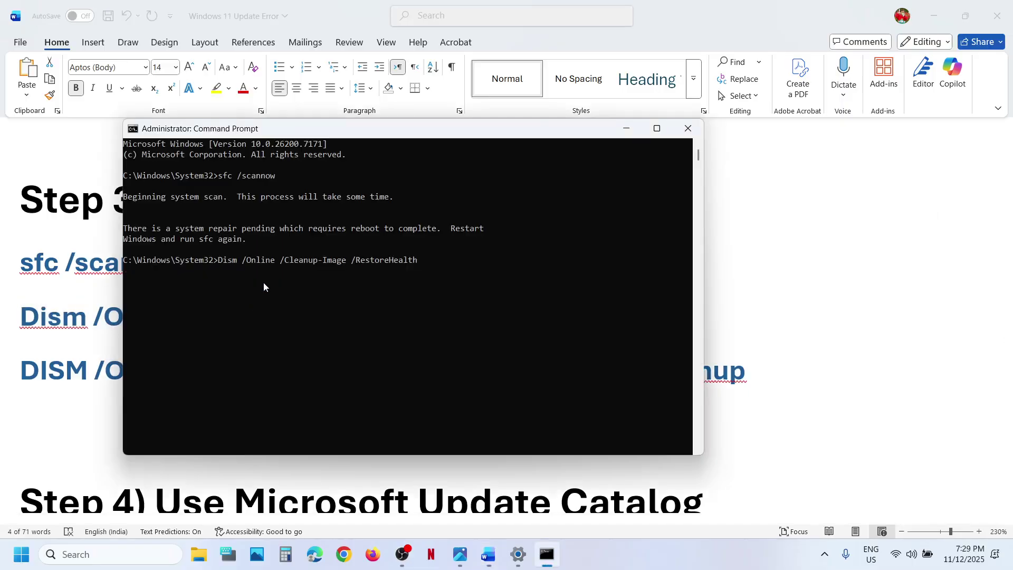
pyautogui.press('Return')
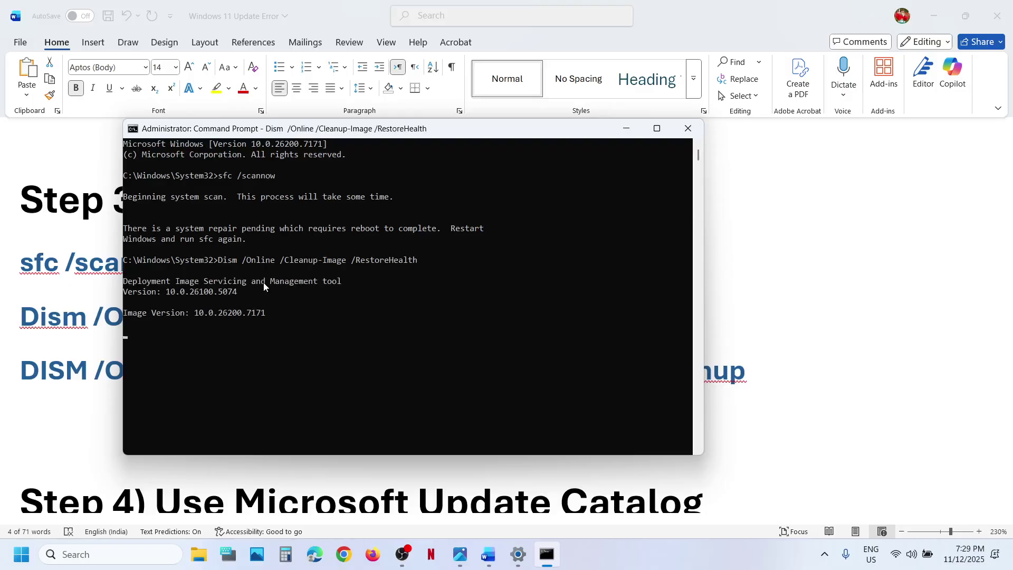
# Select the DISM StartComponentCleanup command line in the Word guide
pyautogui.hotkey('alt', 'Tab')
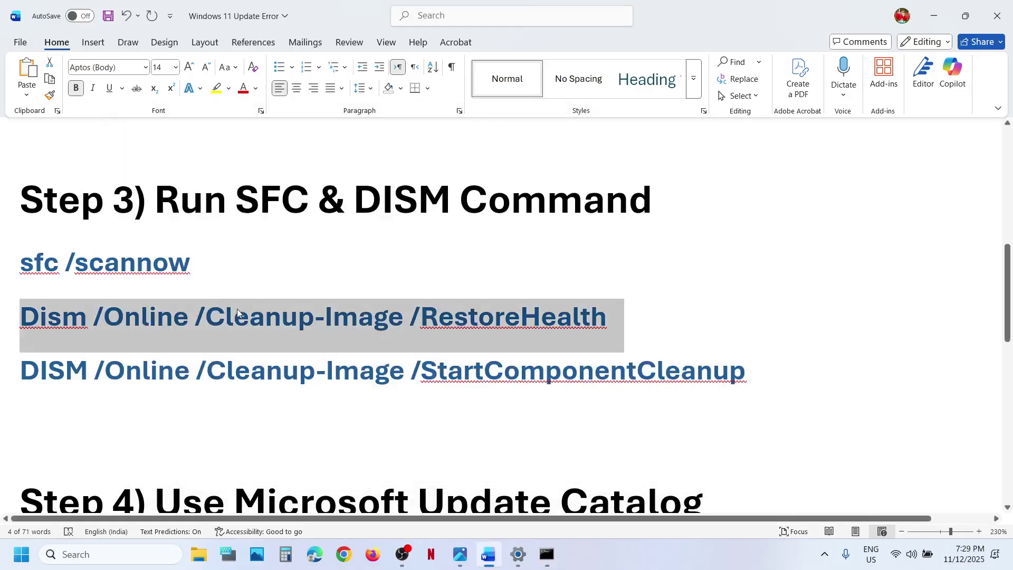
pyautogui.tripleClick(267, 359)
pyautogui.doubleClick(267, 359)
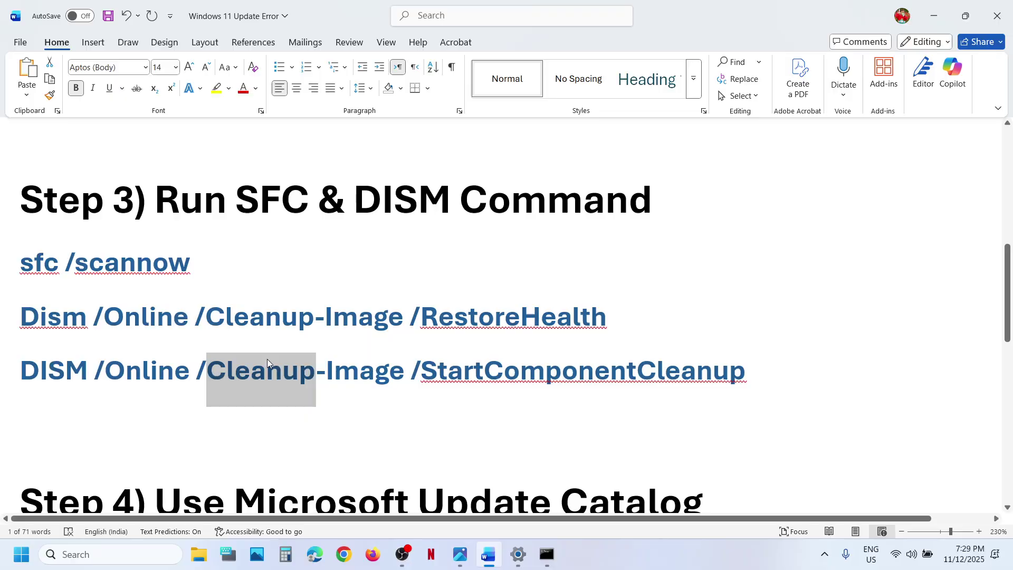
pyautogui.tripleClick(267, 359)
pyautogui.hotkey('alt', 'Tab')
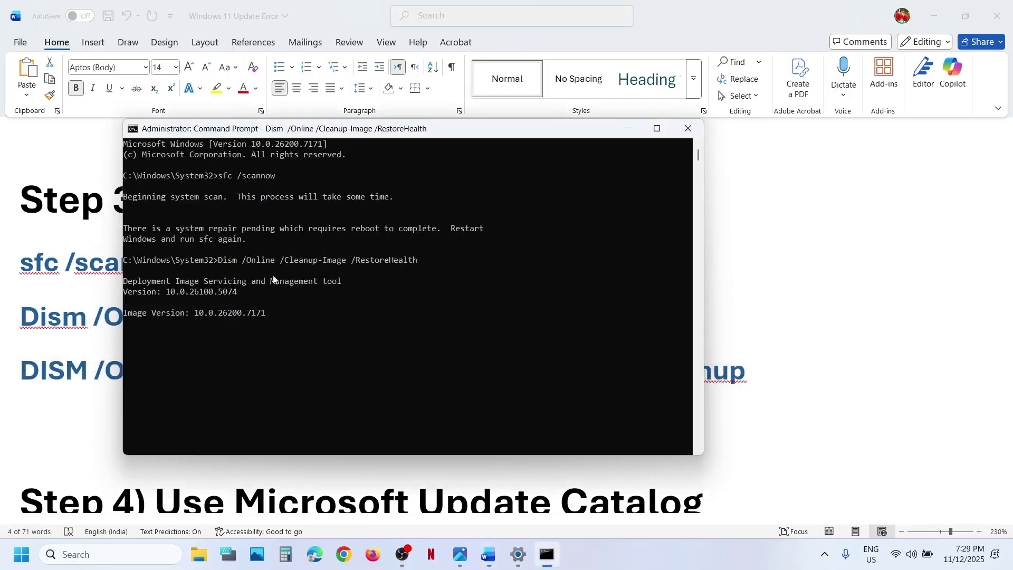
pyautogui.hotkey('alt', 'Tab')
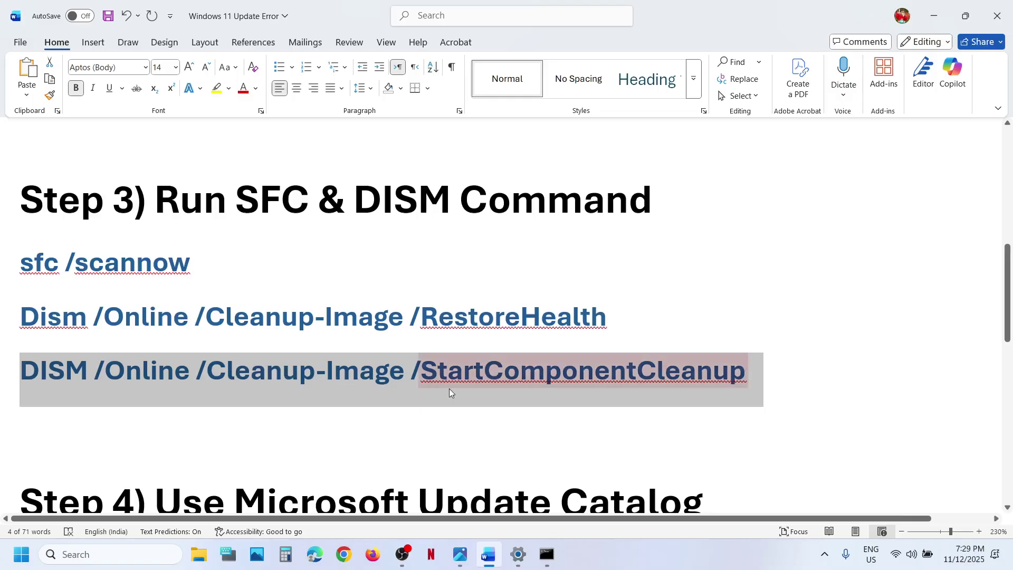
# Open the Start menu's power options, then close them without restarting
pyautogui.click(21, 554)
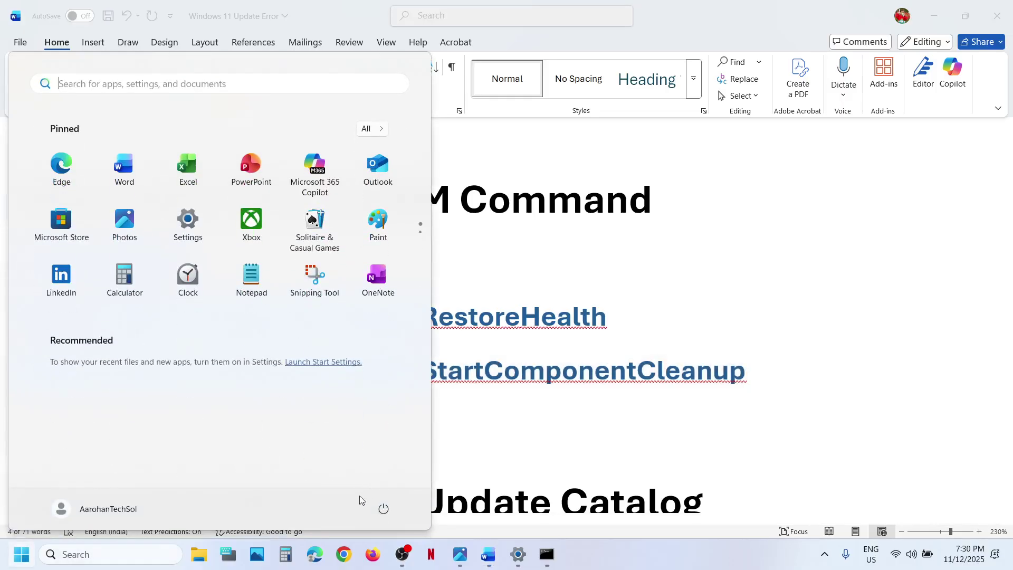
pyautogui.click(383, 509)
pyautogui.click(516, 422)
pyautogui.click(516, 423)
# Open the catalog.update.microsoft.com link in Chrome, then show Windows Update settings
pyautogui.scroll(-3, 518, 421)
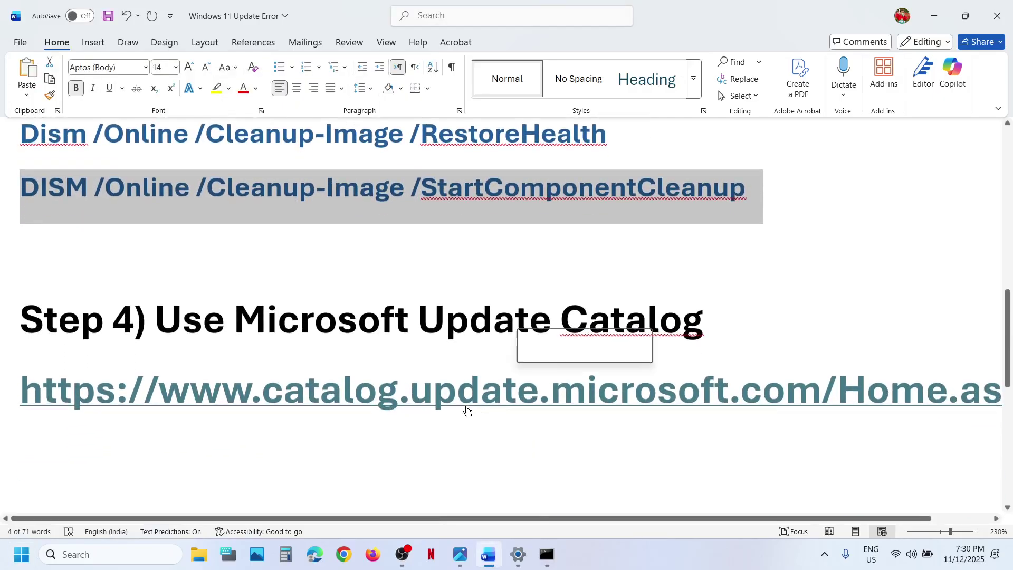
pyautogui.keyDown('ctrl'); pyautogui.click(466, 410); pyautogui.keyUp('ctrl')
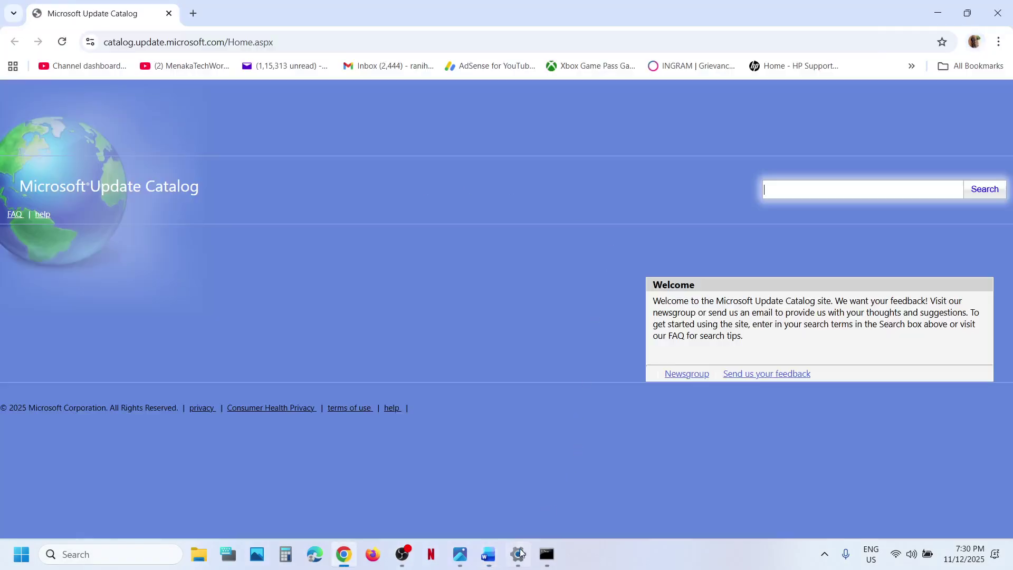
pyautogui.click(518, 554)
# Copy KB5068861 from Update history and search it in the Microsoft Update Catalog
pyautogui.click(348, 285)
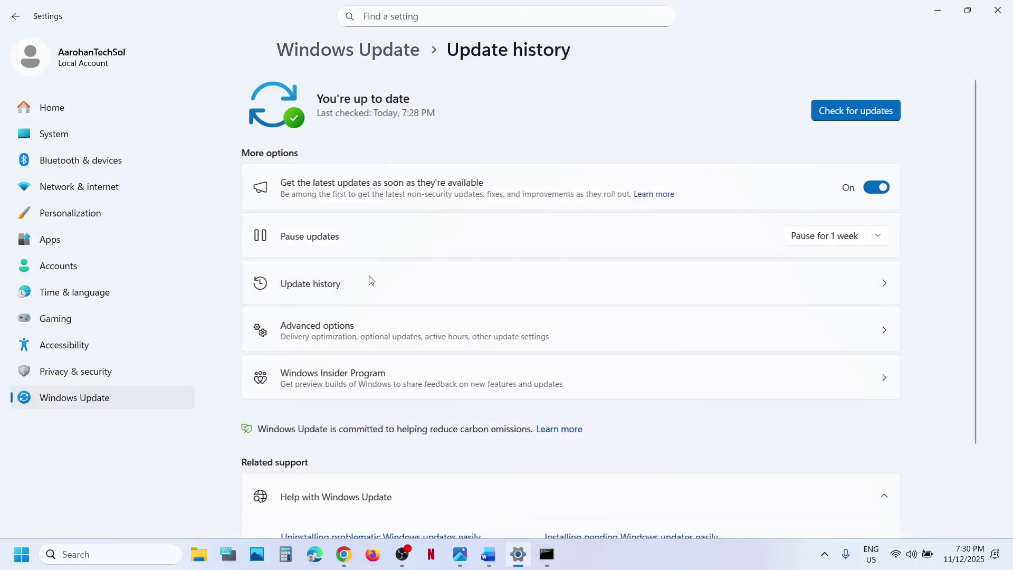
pyautogui.doubleClick(417, 251)
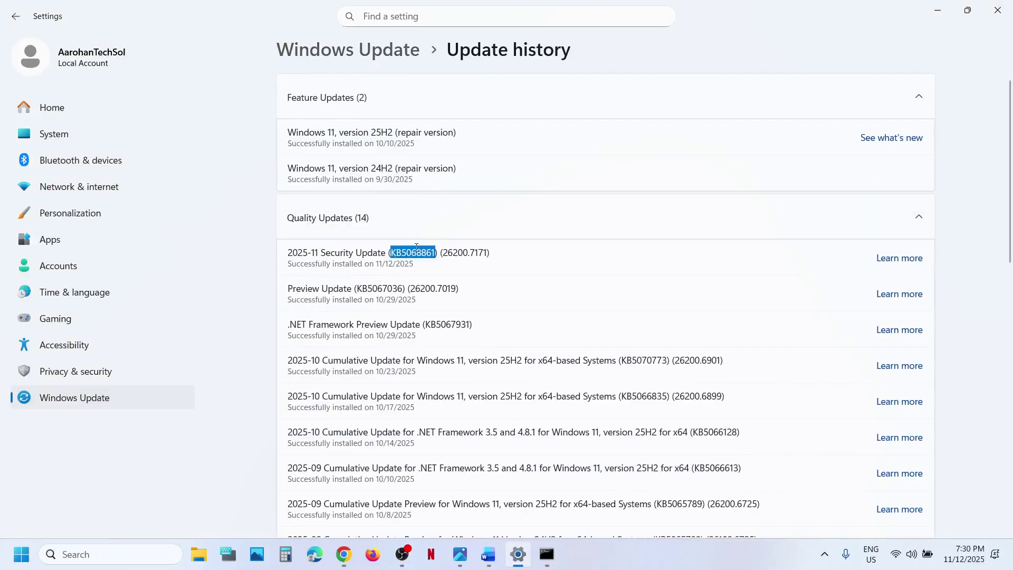
pyautogui.click(416, 247)
pyautogui.click(937, 11)
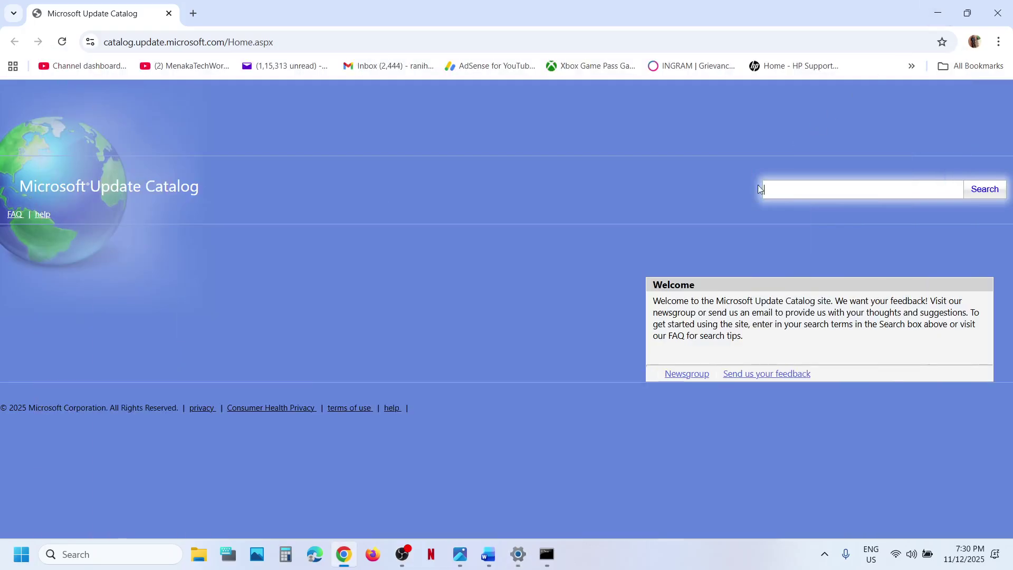
pyautogui.click(841, 186)
pyautogui.hotkey('ctrl', 'v')
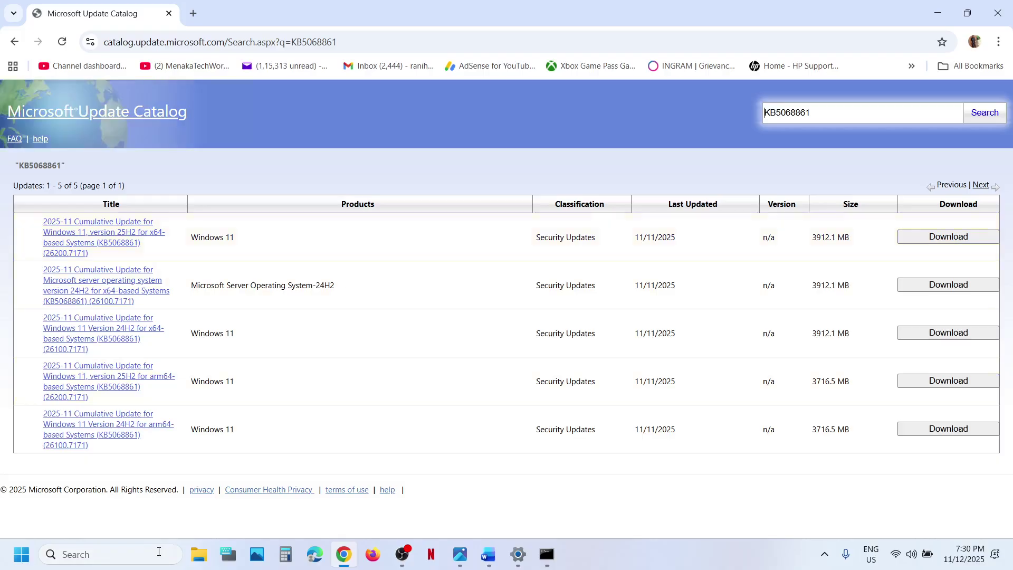
# Run winver to confirm Windows is version 25H2
pyautogui.click(125, 555)
pyautogui.write('win')
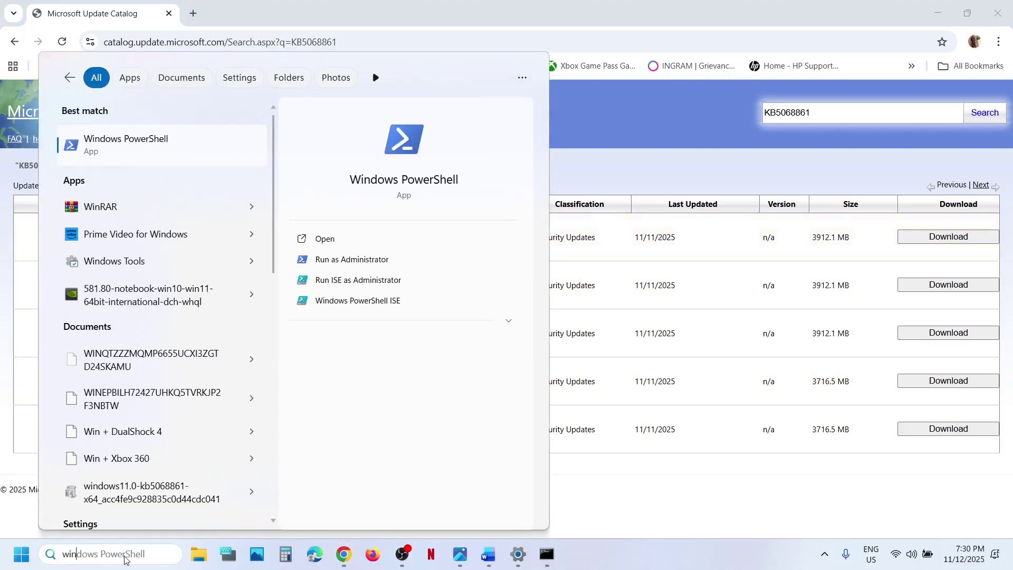
pyautogui.write('ver')
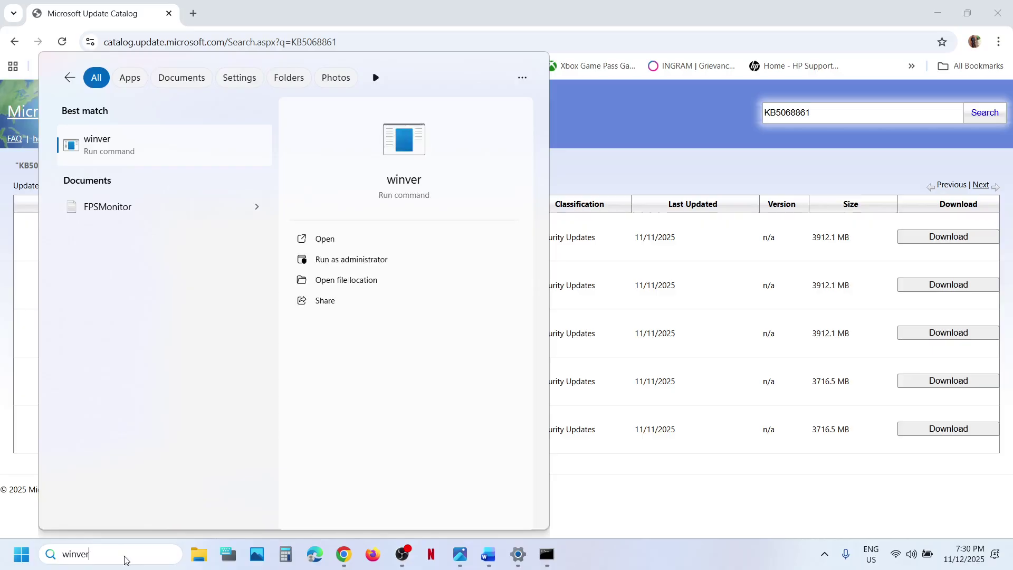
pyautogui.click(107, 151)
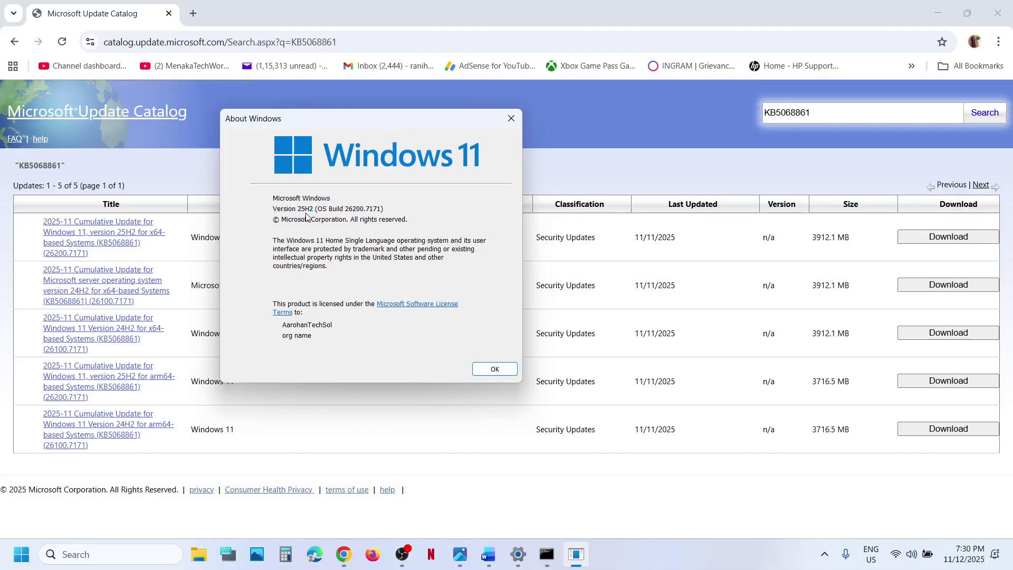
pyautogui.click(504, 126)
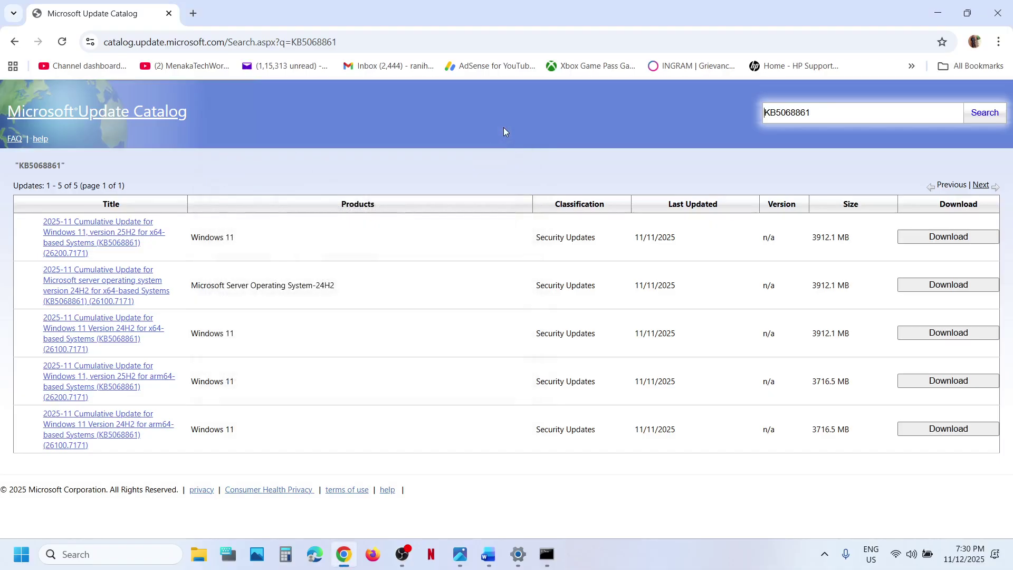
pyautogui.hotkey('alt', 'Tab')
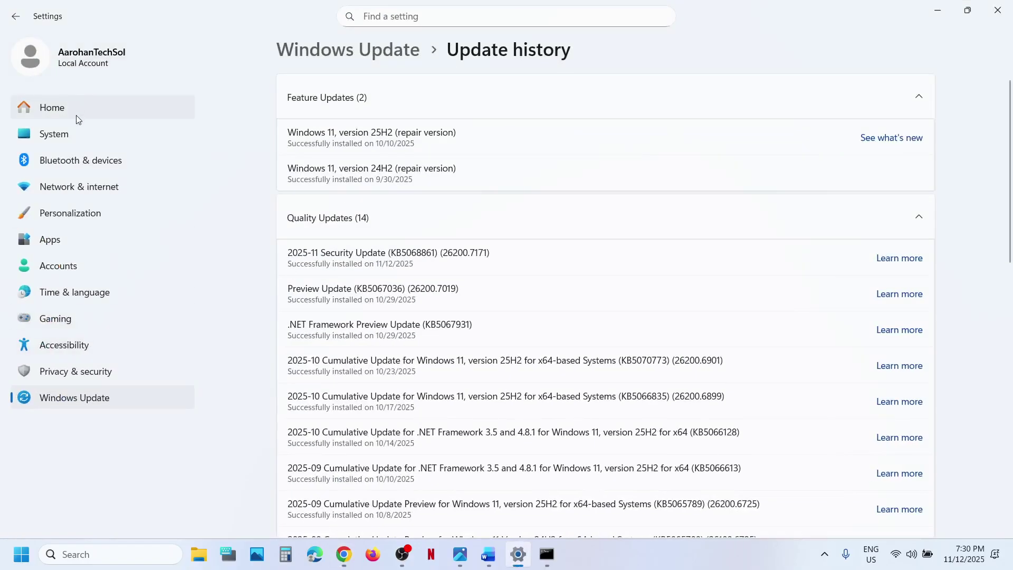
# Check System type on the About page (64-bit, x64-based), then close Settings
pyautogui.click(74, 133)
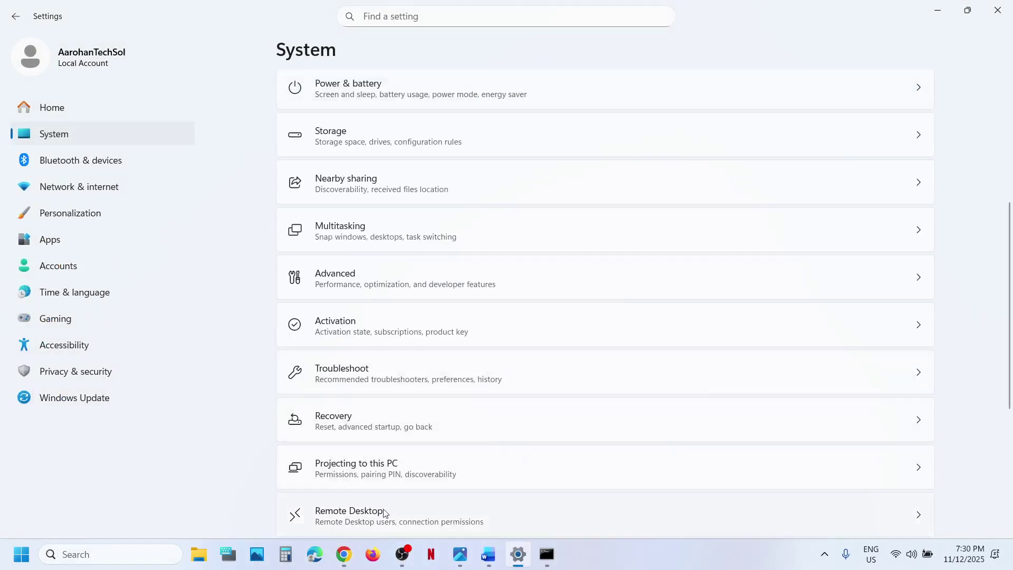
pyautogui.scroll(-5, 385, 514)
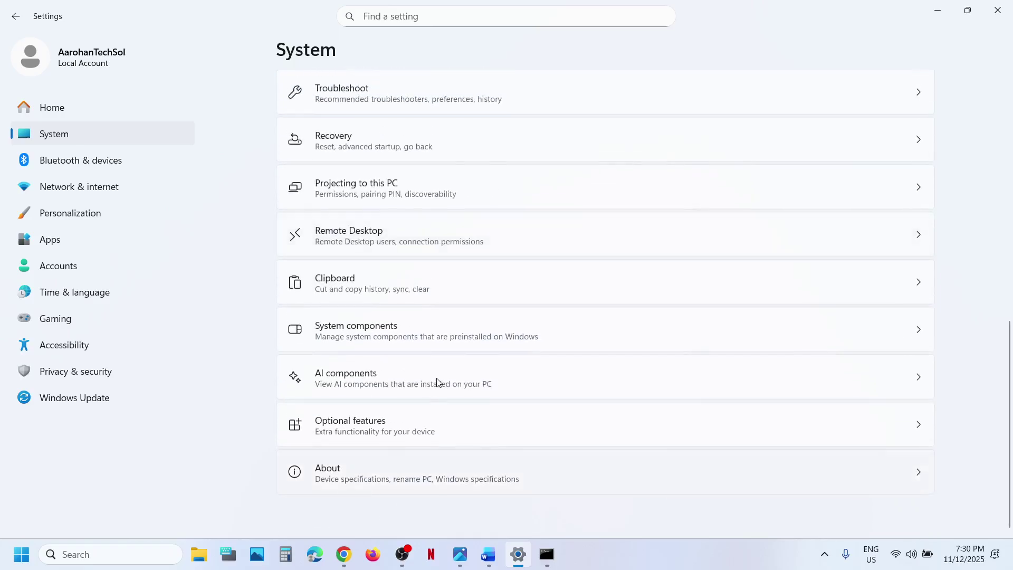
pyautogui.click(417, 472)
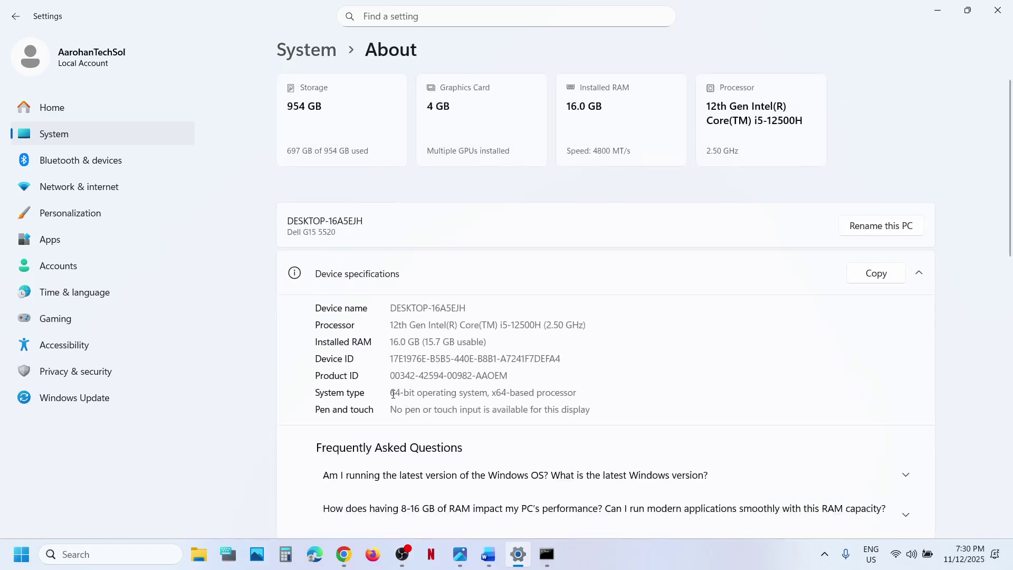
pyautogui.moveTo(393, 394); pyautogui.dragTo(615, 407)
pyautogui.click(997, 10)
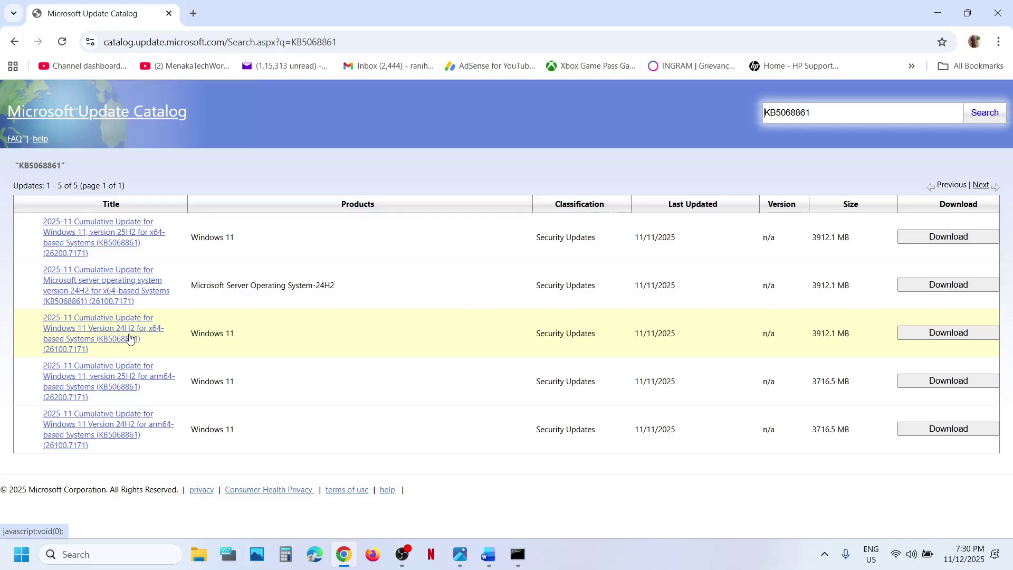
# Download the KB5068861 x64 25H2 .msu package from the catalog's Download window
pyautogui.click(952, 238)
pyautogui.moveTo(199, 16); pyautogui.dragTo(472, 108)
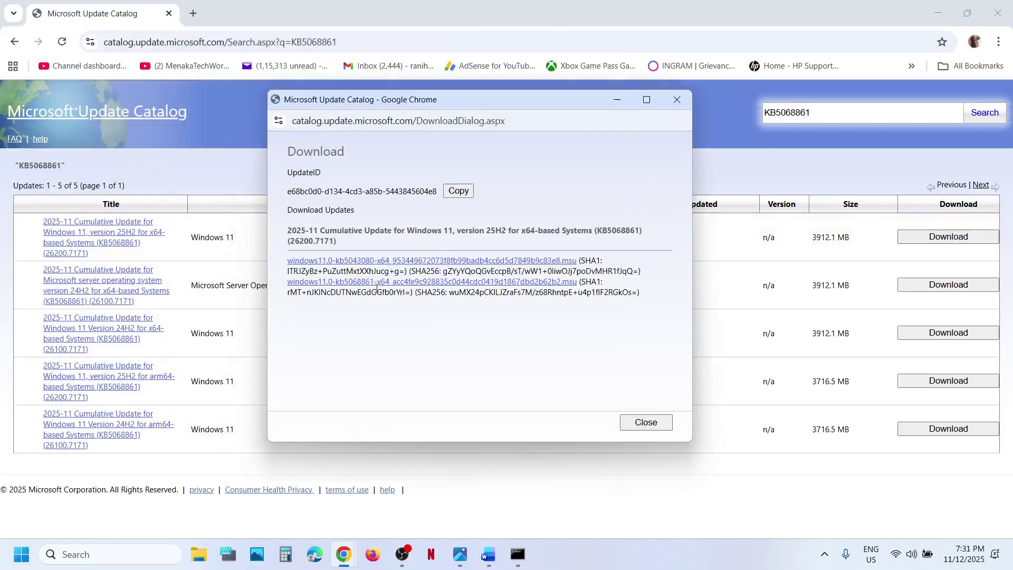
pyautogui.click(369, 284)
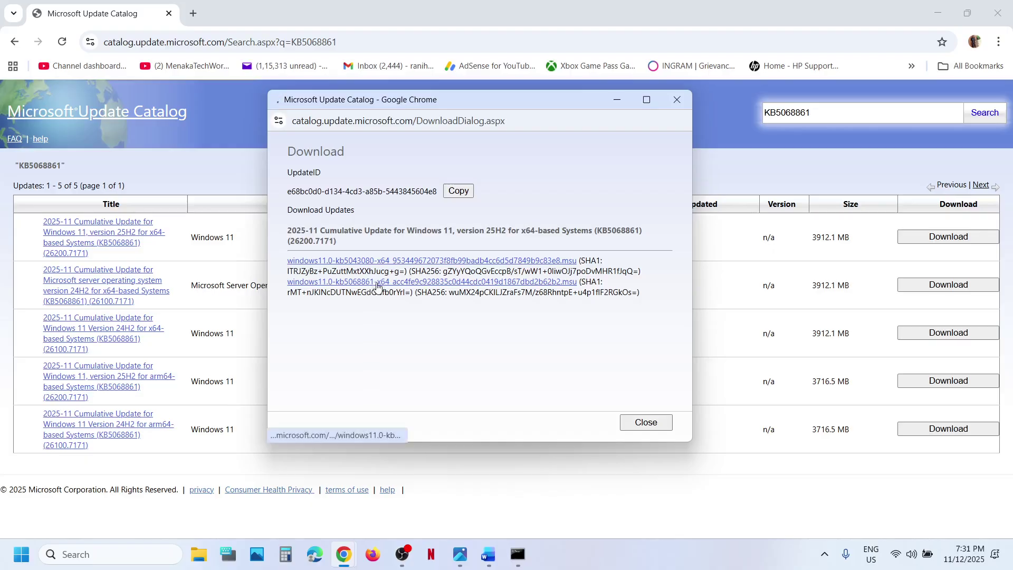
pyautogui.click(681, 122)
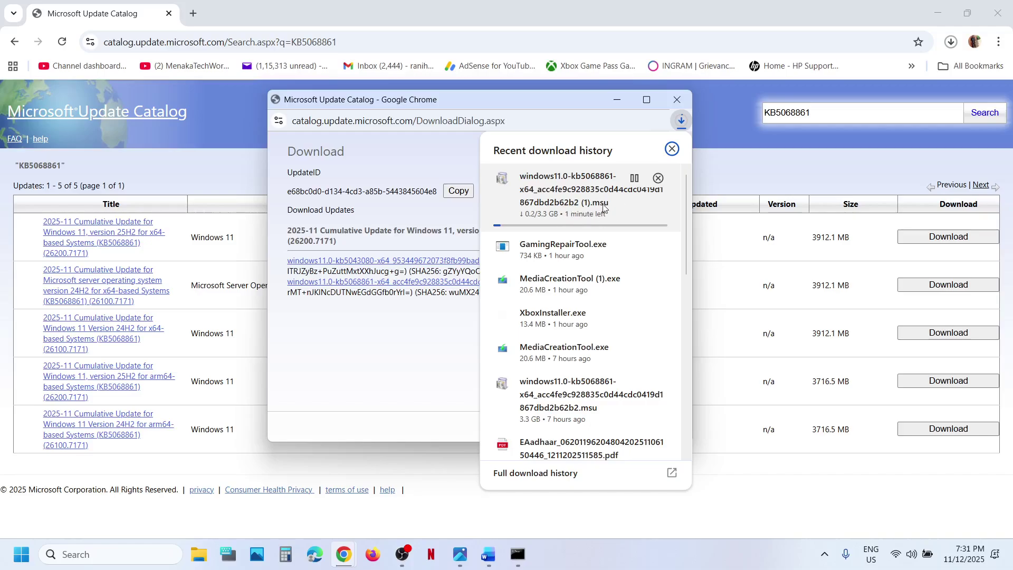
pyautogui.click(230, 516)
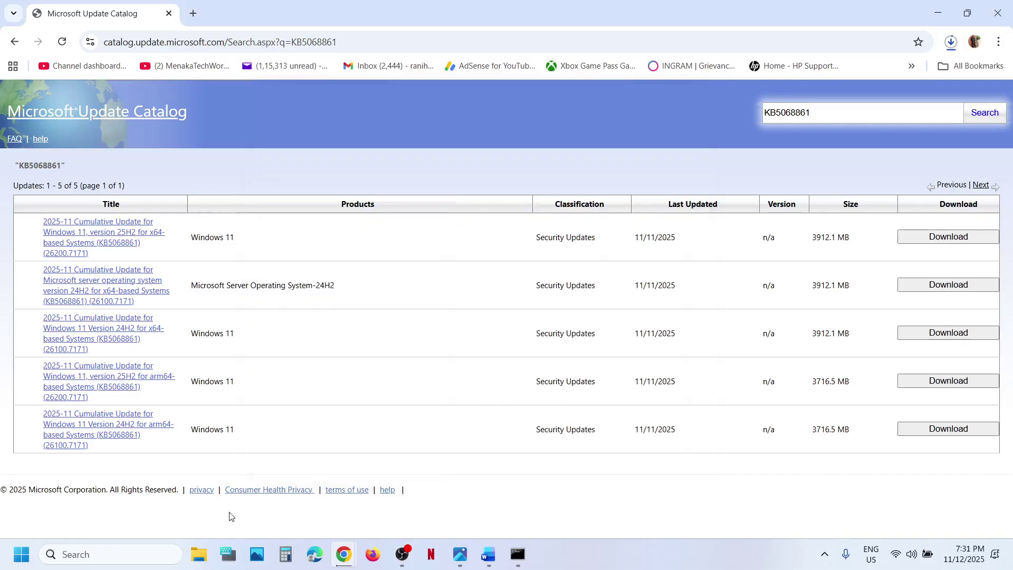
# Open the Start menu power options, then dismiss them
pyautogui.click(29, 553)
pyautogui.click(383, 508)
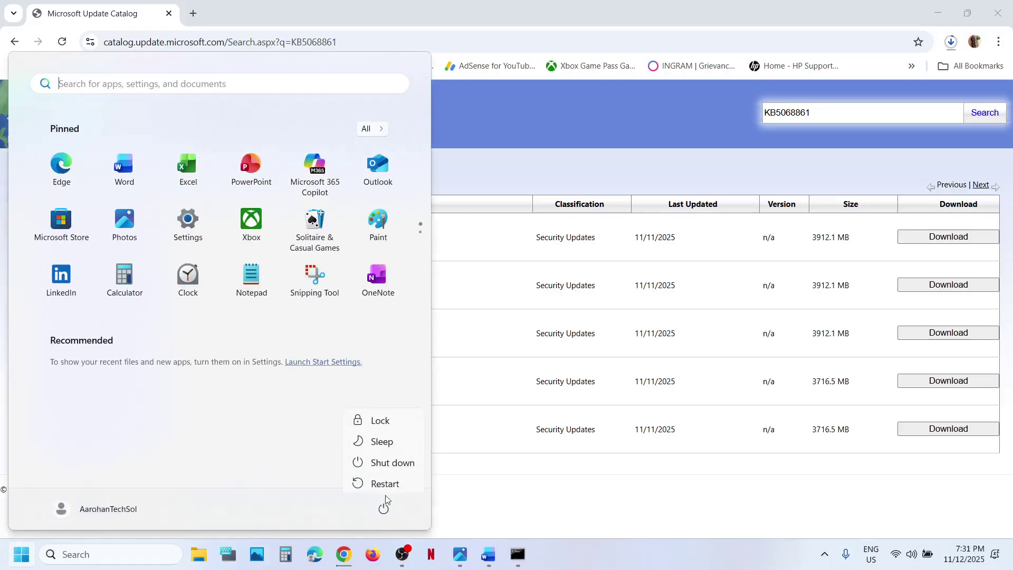
pyautogui.press('Escape')
# Navigate Settings from Windows Update through Advanced options to the Recovery page
pyautogui.click(488, 554)
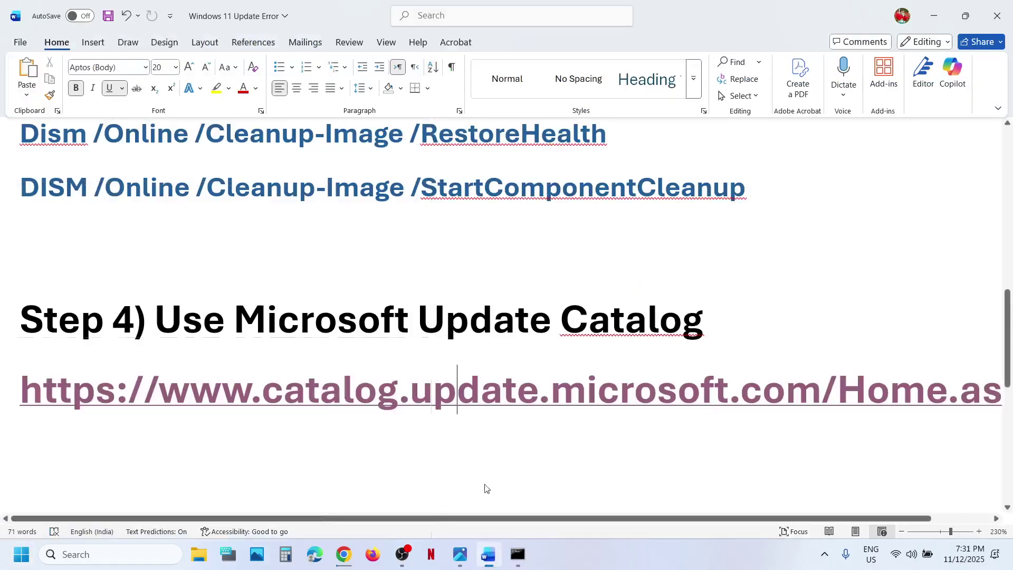
pyautogui.scroll(-5, 422, 384)
pyautogui.scroll(2, 423, 385)
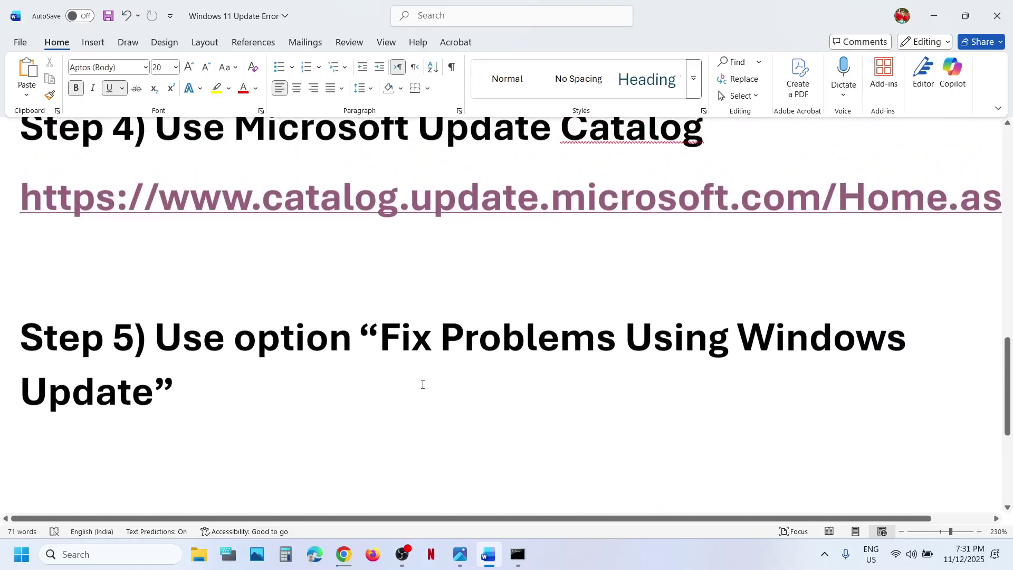
pyautogui.press('super+i')
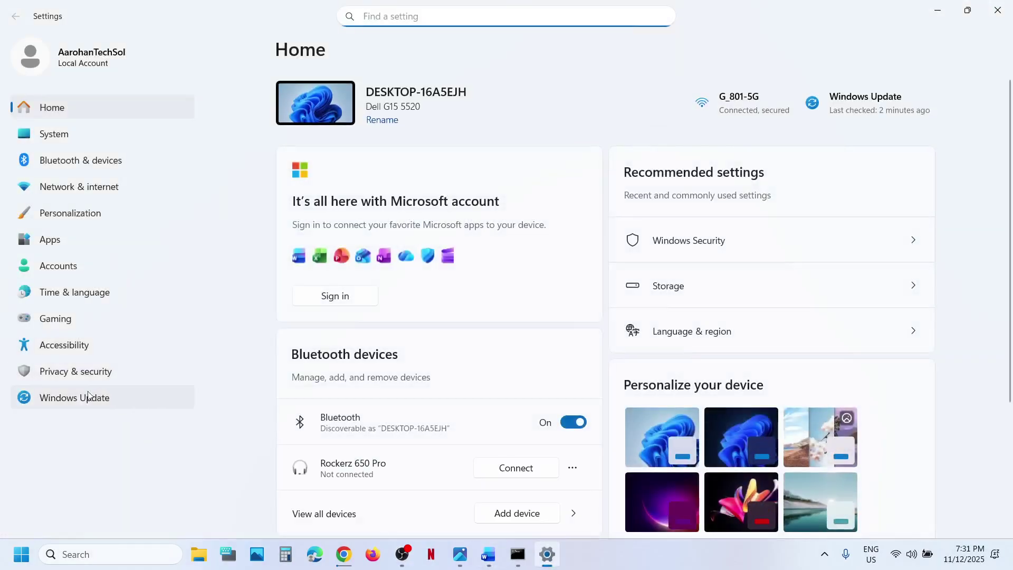
pyautogui.click(75, 397)
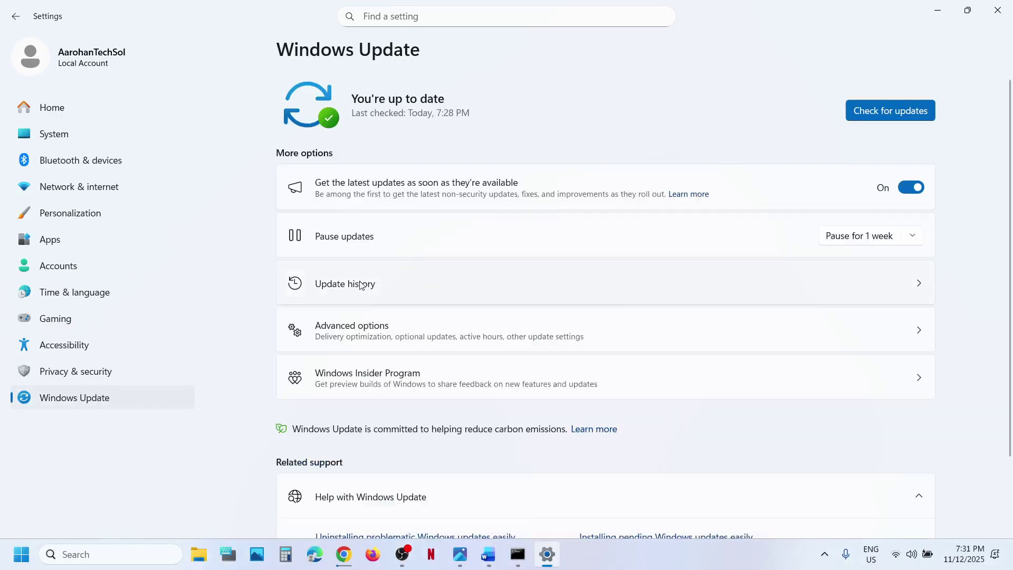
pyautogui.click(374, 329)
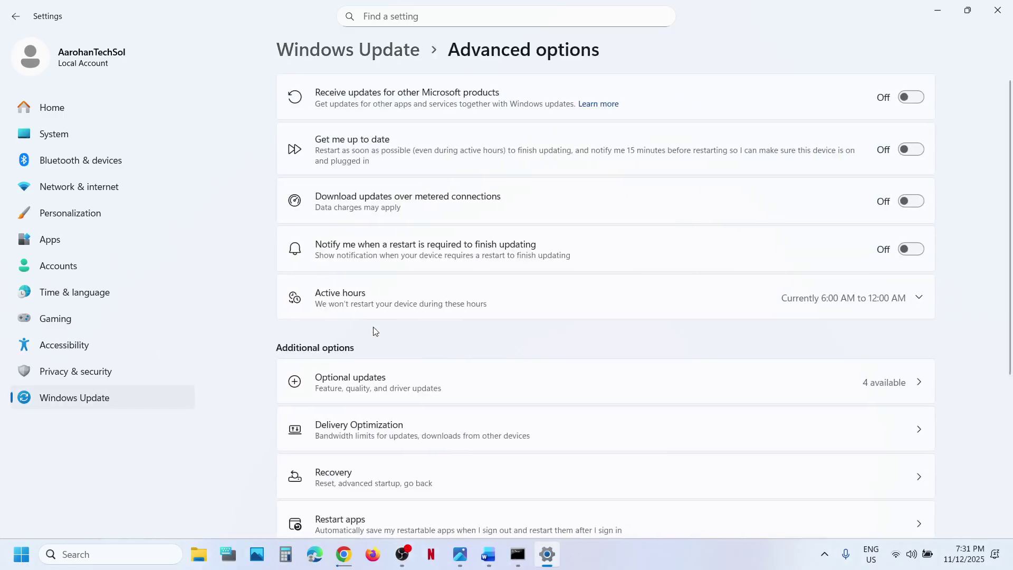
pyautogui.scroll(-3, 373, 330)
pyautogui.click(378, 349)
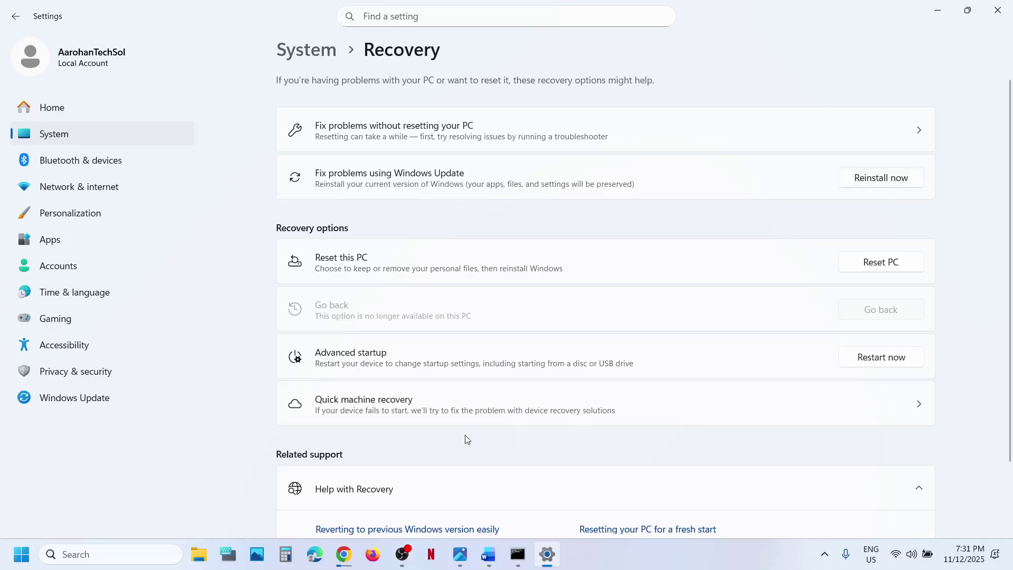
# Open Microsoft's Download Windows 11 page from the Word guide's Step 6 link
pyautogui.click(490, 554)
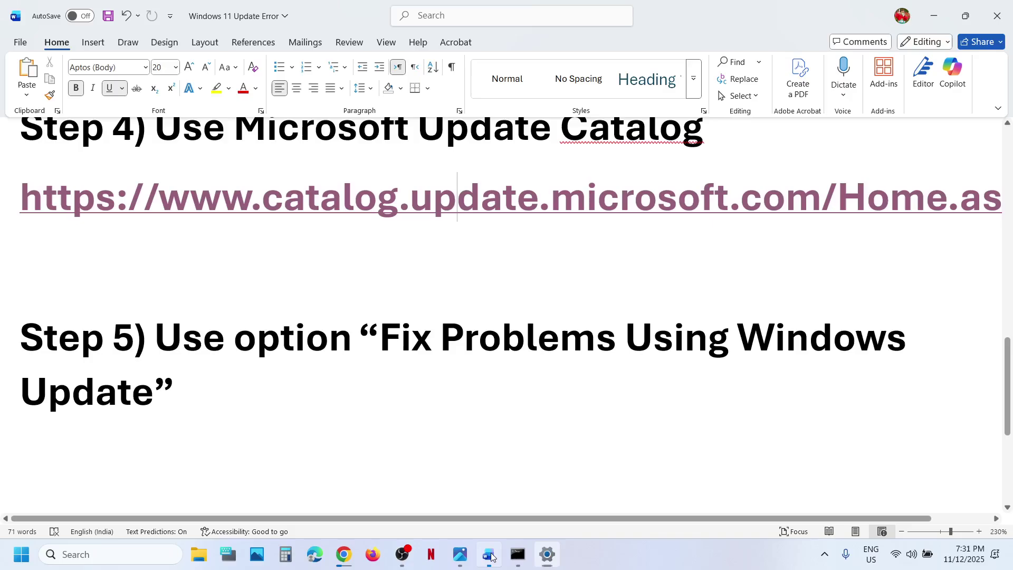
pyautogui.scroll(-5, 422, 377)
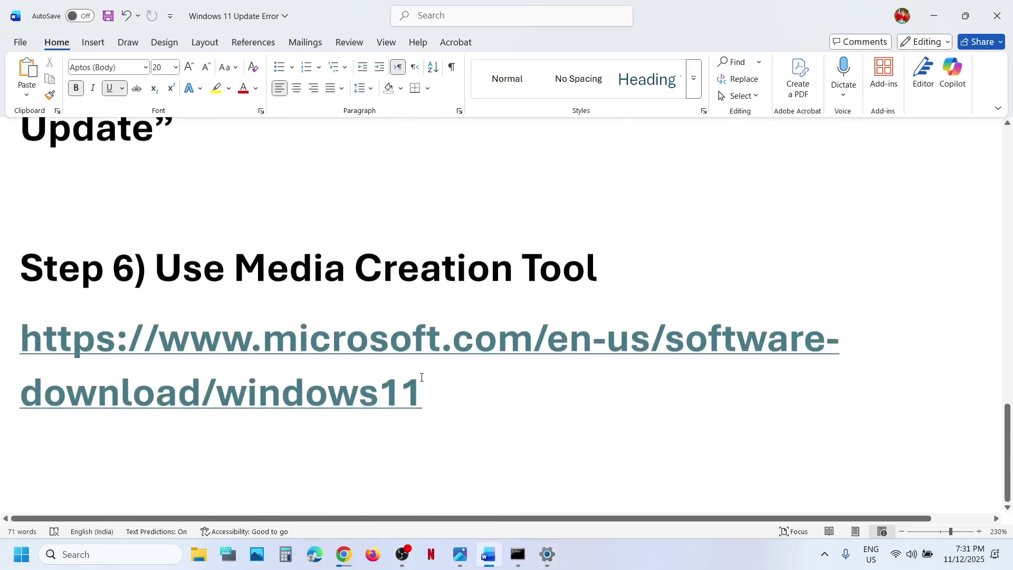
pyautogui.keyDown('ctrl'); pyautogui.click(343, 360); pyautogui.keyUp('ctrl')
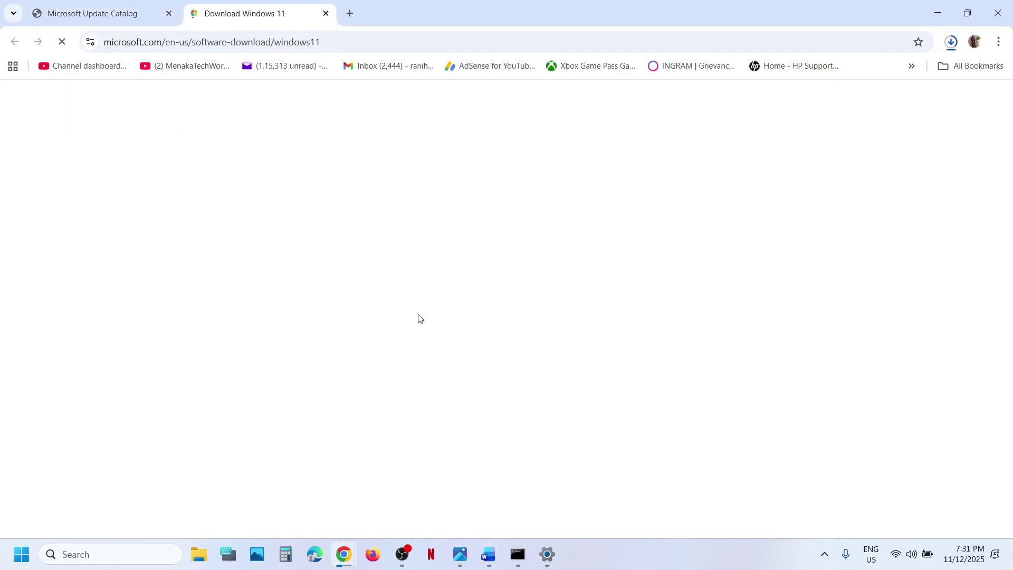
# Download MediaCreationTool (2).exe (20.6 MB) from the Create Windows 11 Installation Media section
pyautogui.scroll(-7, 345, 363)
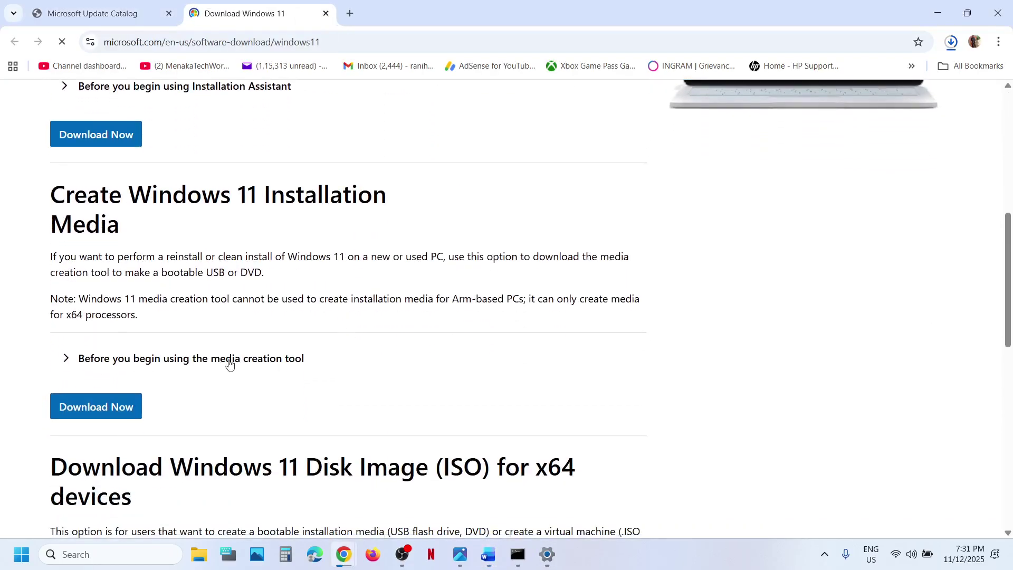
pyautogui.click(98, 410)
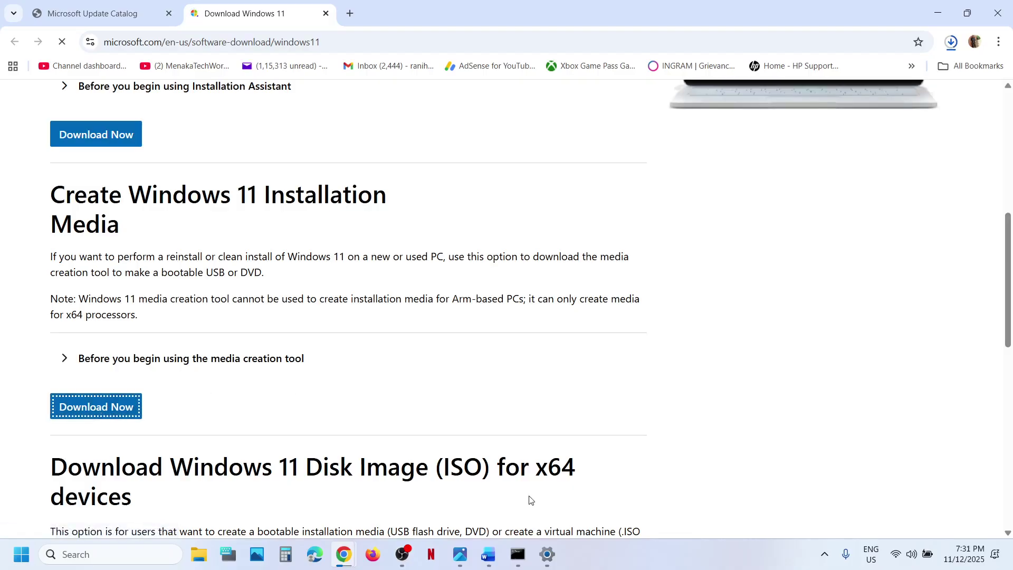
pyautogui.click(951, 42)
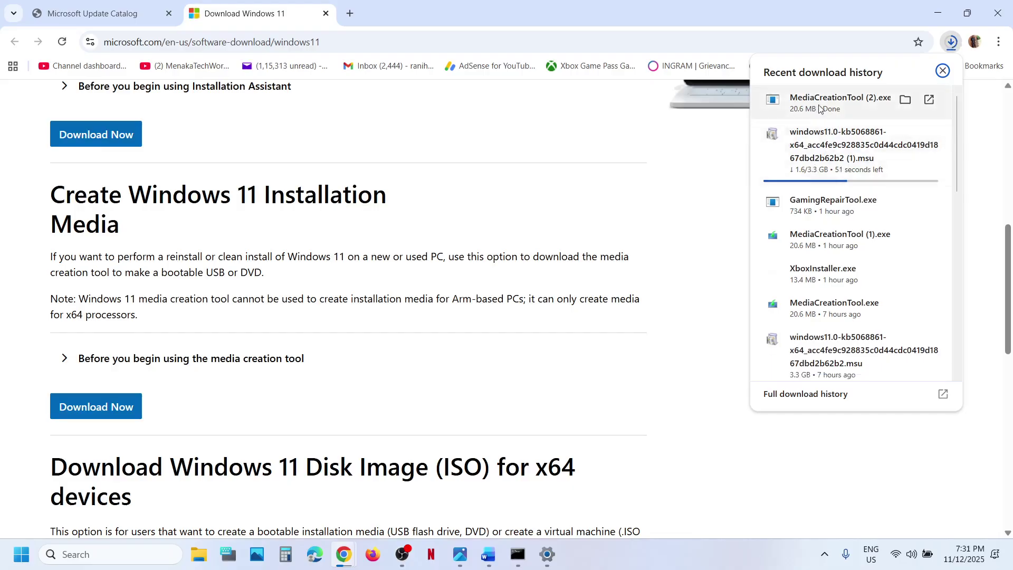
# Page through screenshots 1.png to 13.png, from edition choice and ISO download to Ready to install
pyautogui.click(460, 554)
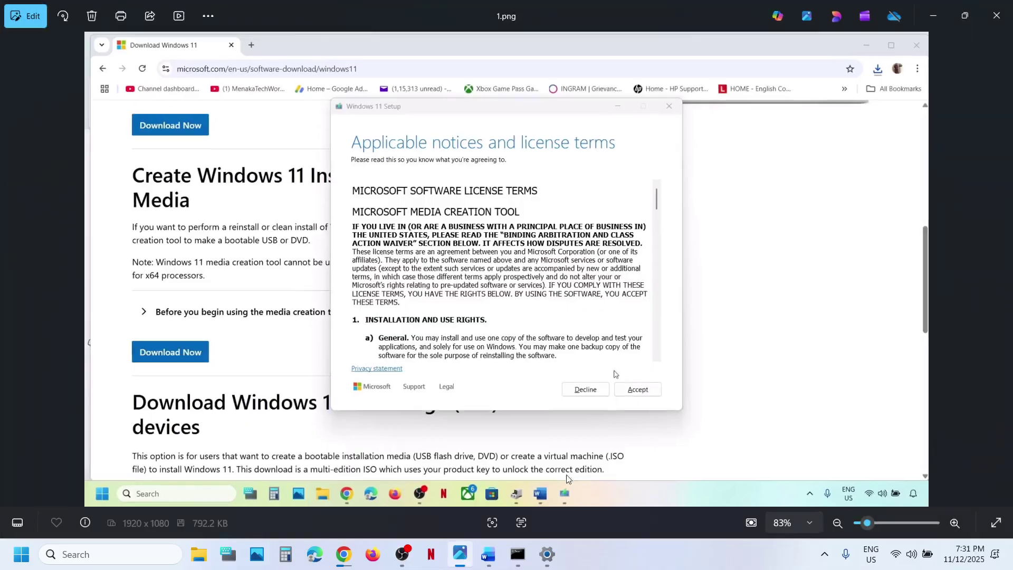
pyautogui.press('Right')
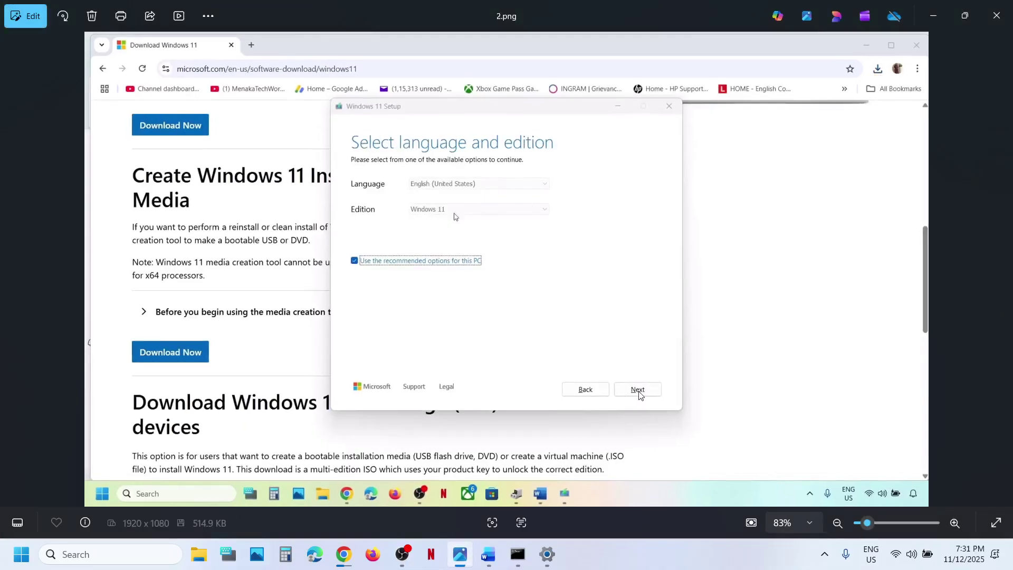
pyautogui.press('Right')
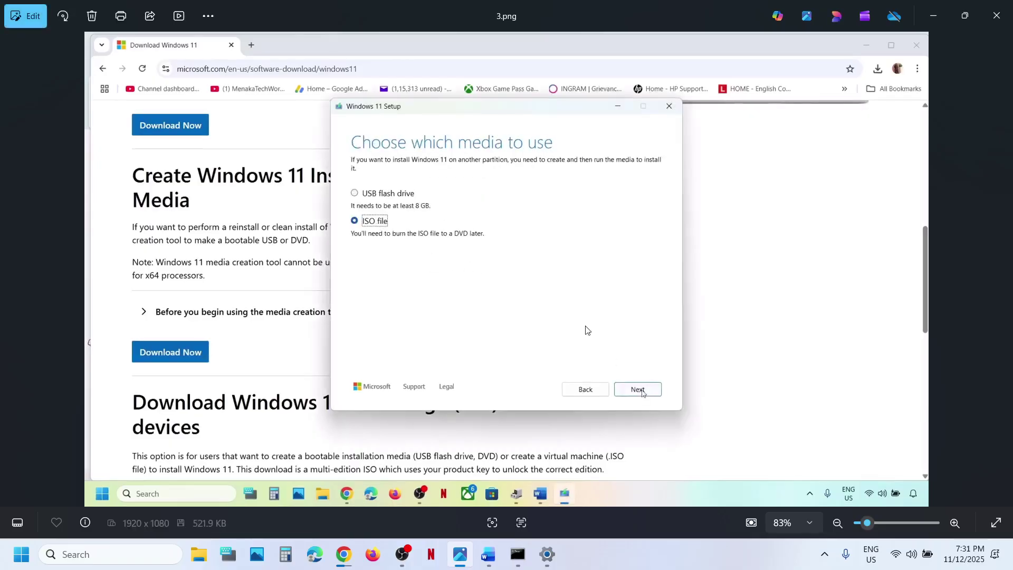
pyautogui.press('Right')
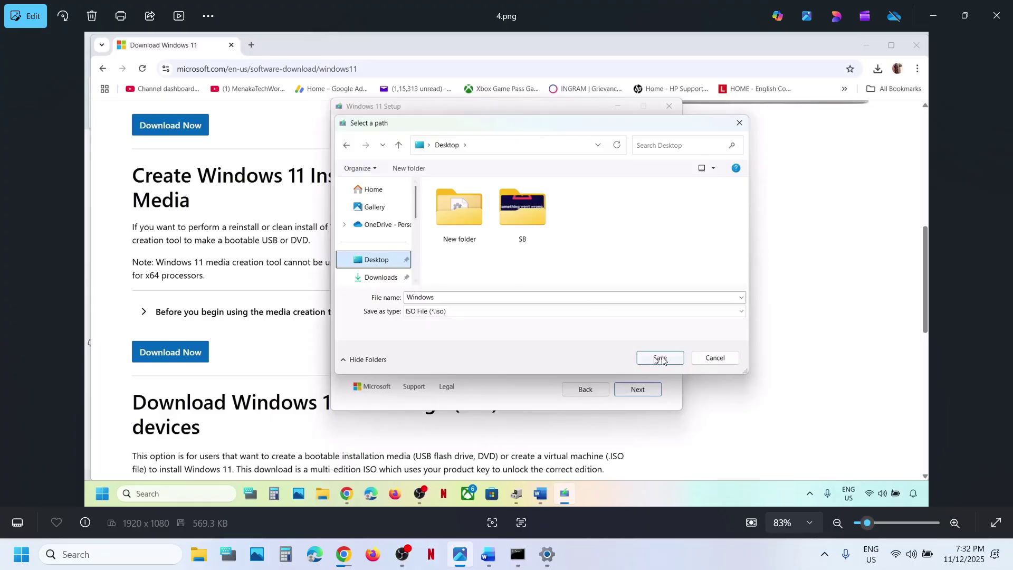
pyautogui.press('Right')
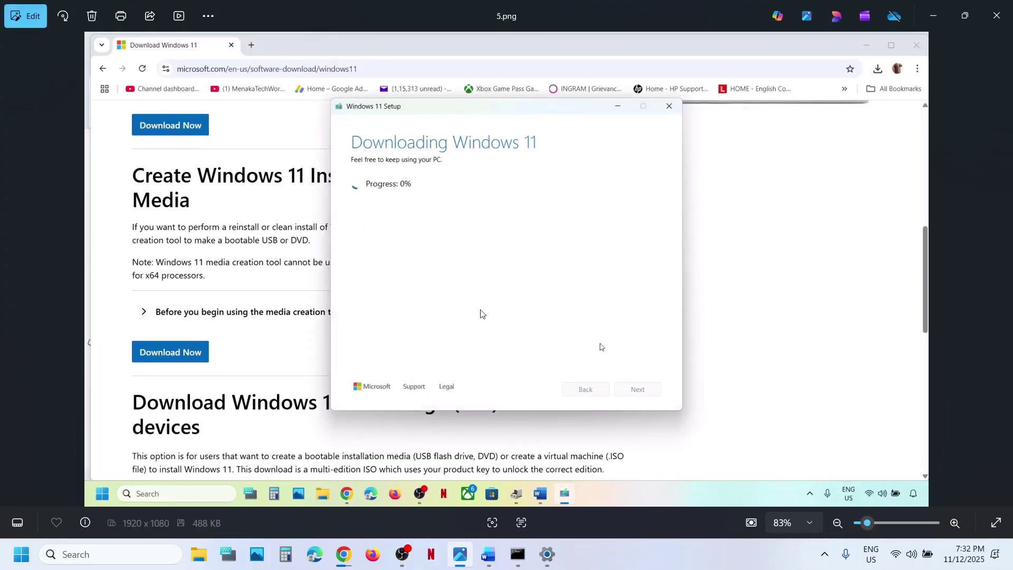
pyautogui.press('Right')
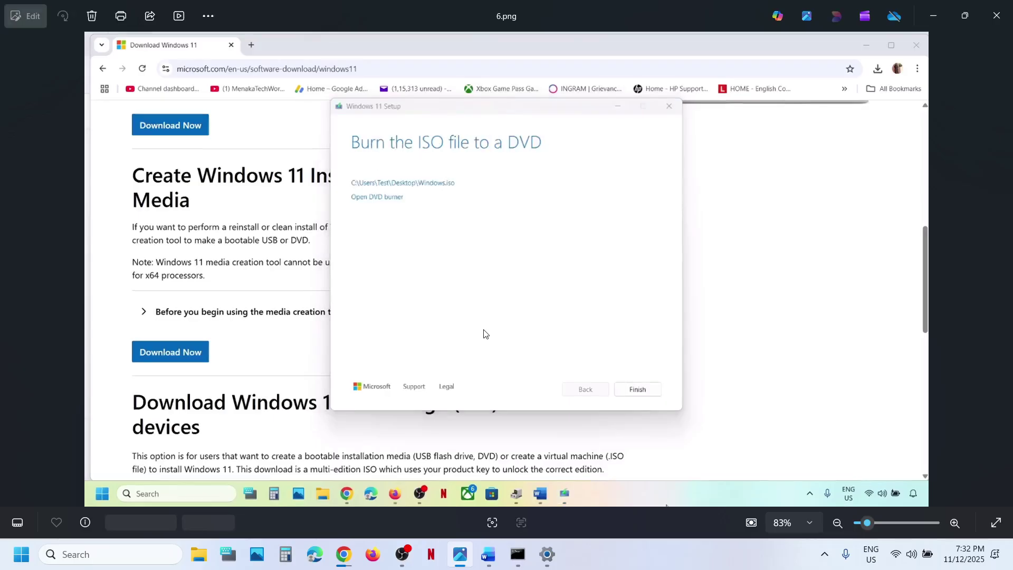
pyautogui.press('Right')
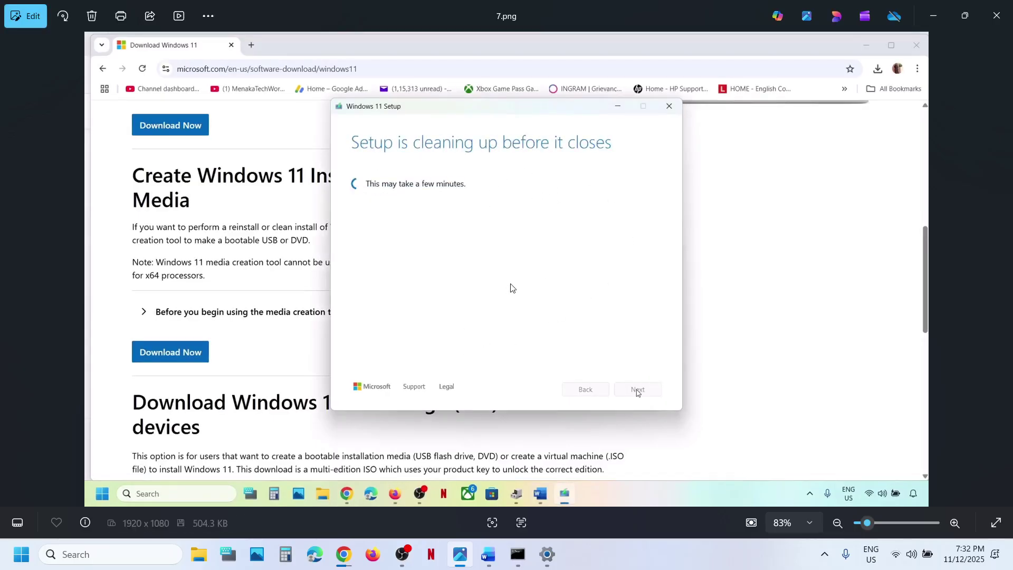
pyautogui.press('Right')
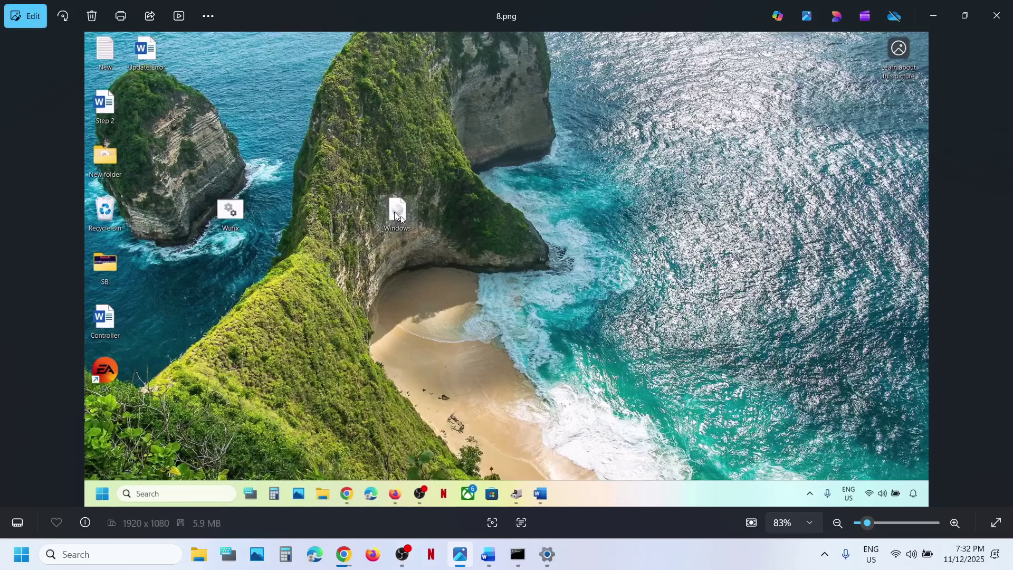
pyautogui.press('Right')
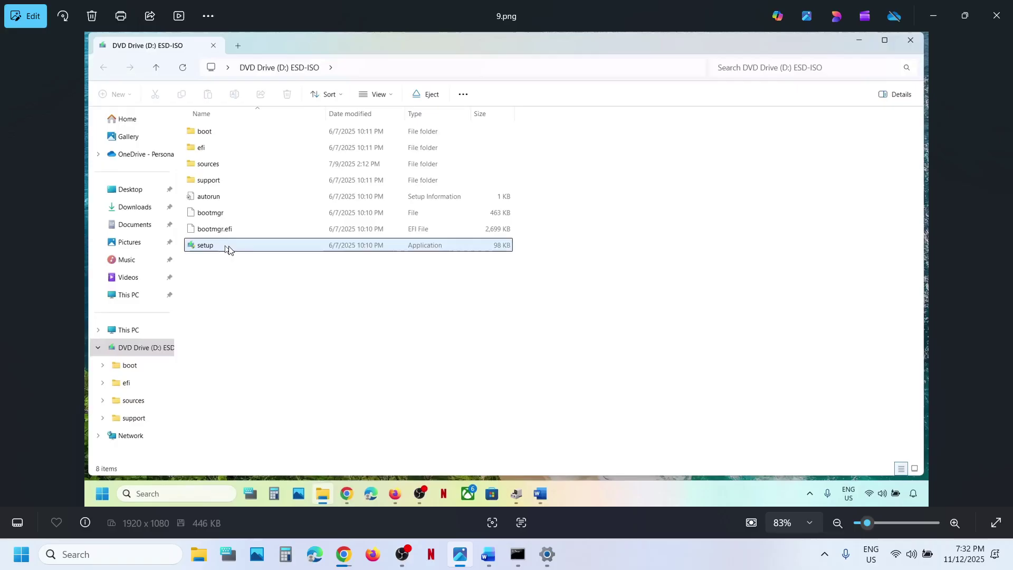
pyautogui.press('Right')
pyautogui.press('Right')
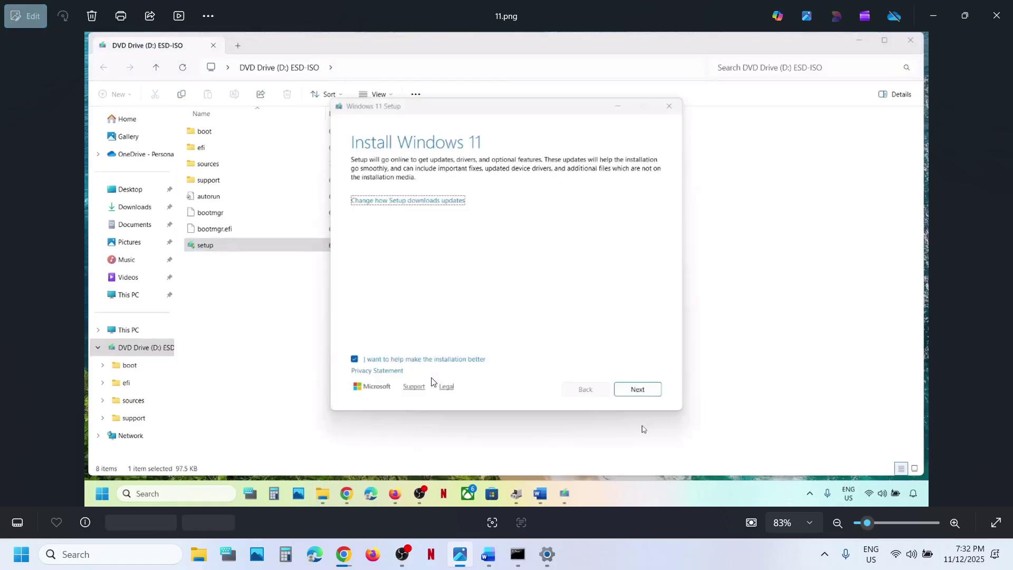
pyautogui.press('Right')
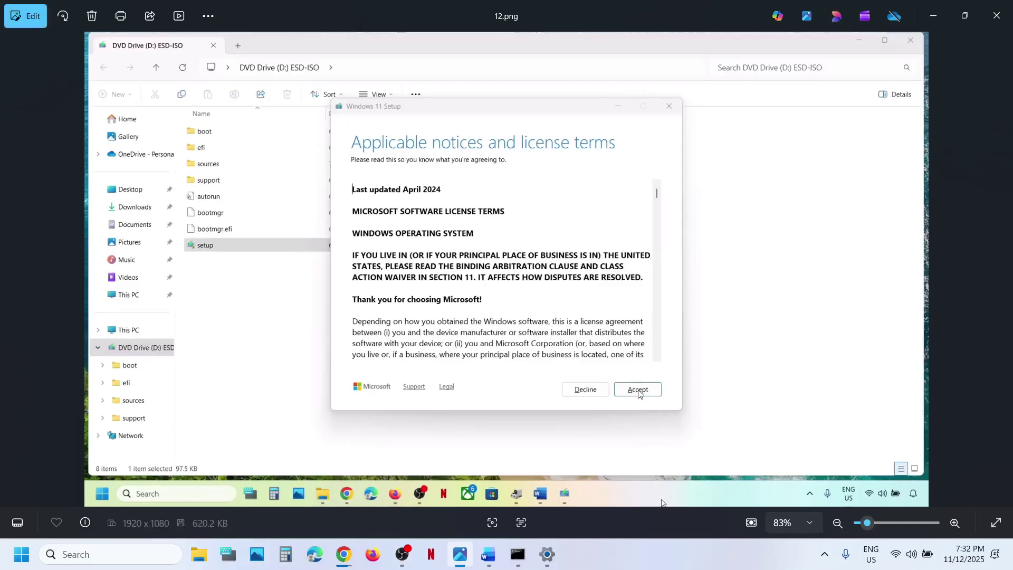
pyautogui.press('Right')
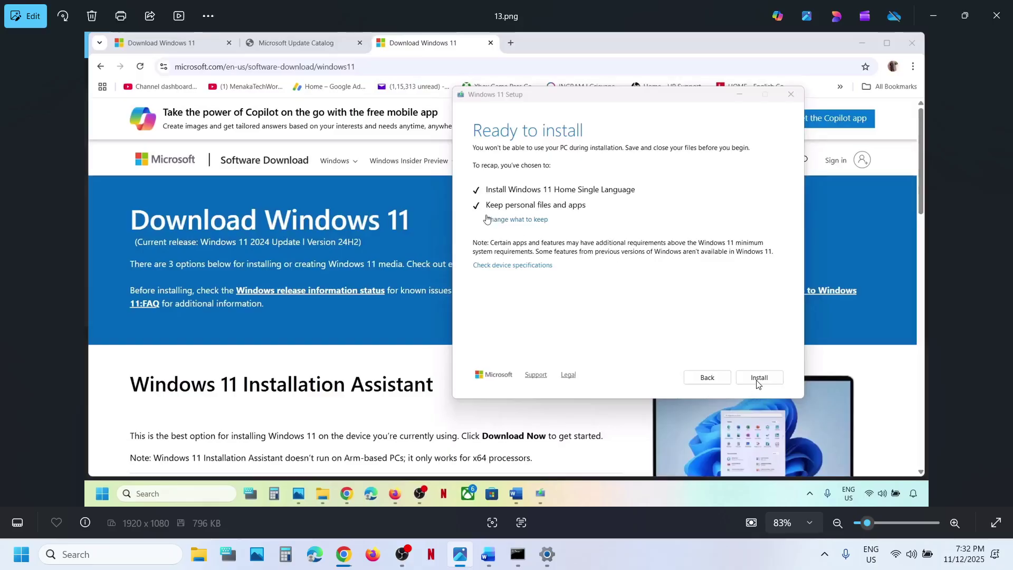
# Confirm in Update history that 2025-11 Security Update KB5068861 (26200.7171) installed on 11/12/2025
pyautogui.click(553, 552)
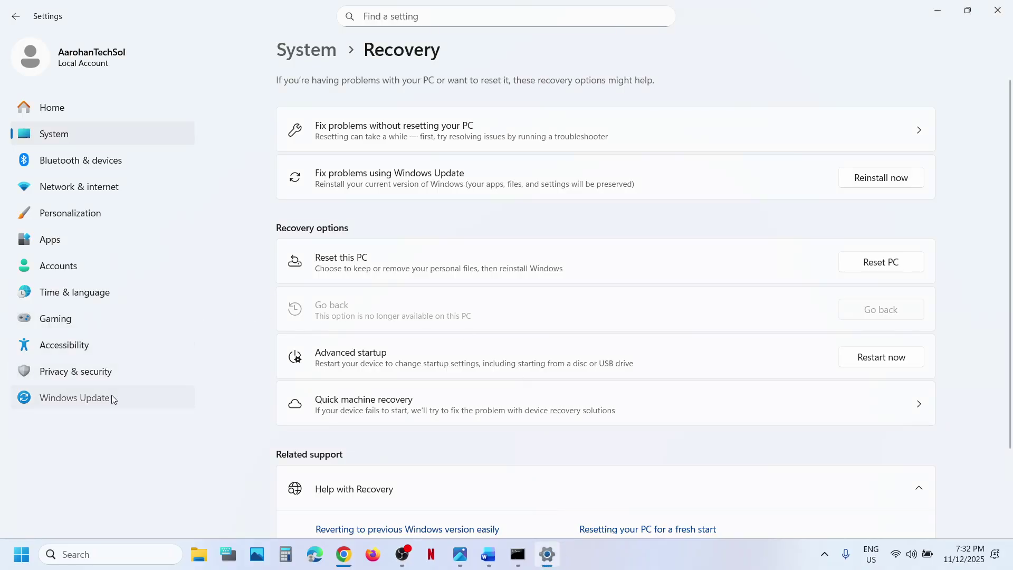
pyautogui.click(112, 397)
pyautogui.click(388, 298)
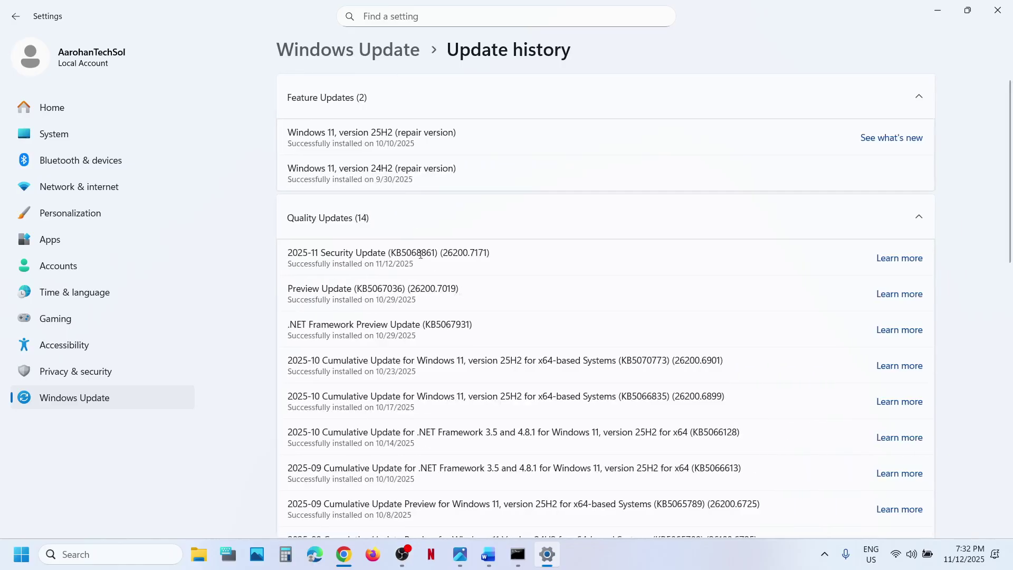
pyautogui.doubleClick(410, 252)
pyautogui.moveTo(518, 554)
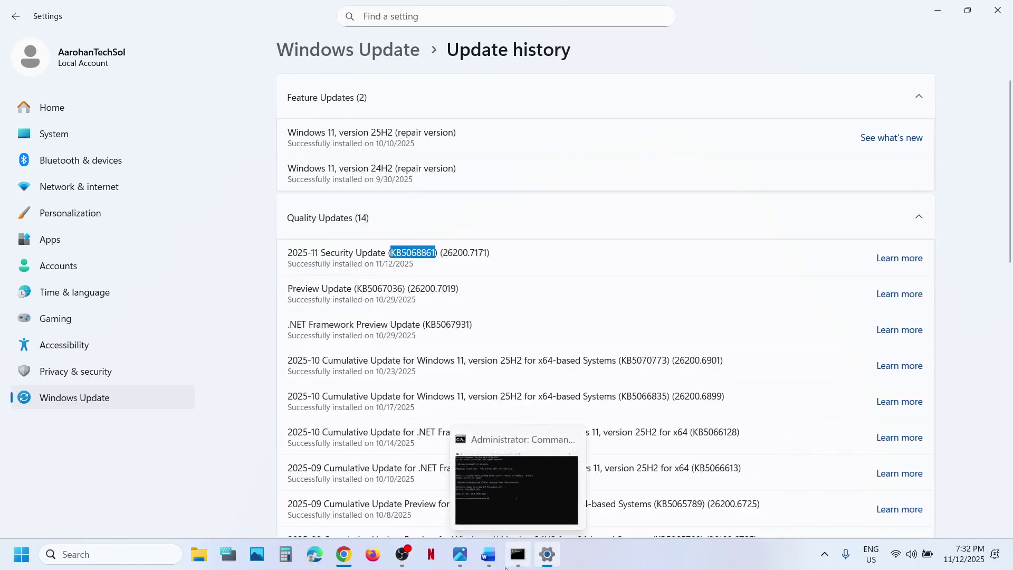
pyautogui.click(623, 568)
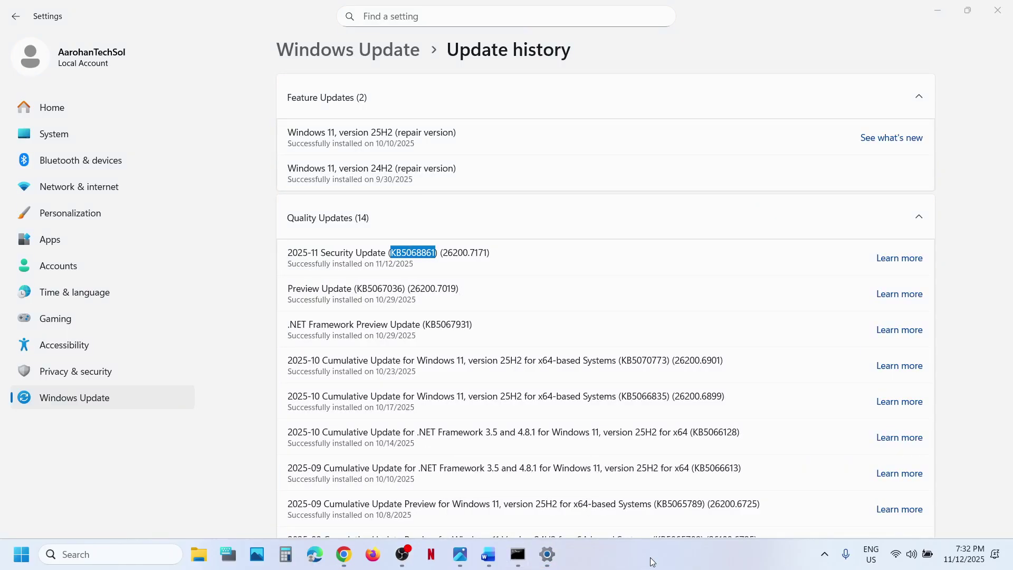